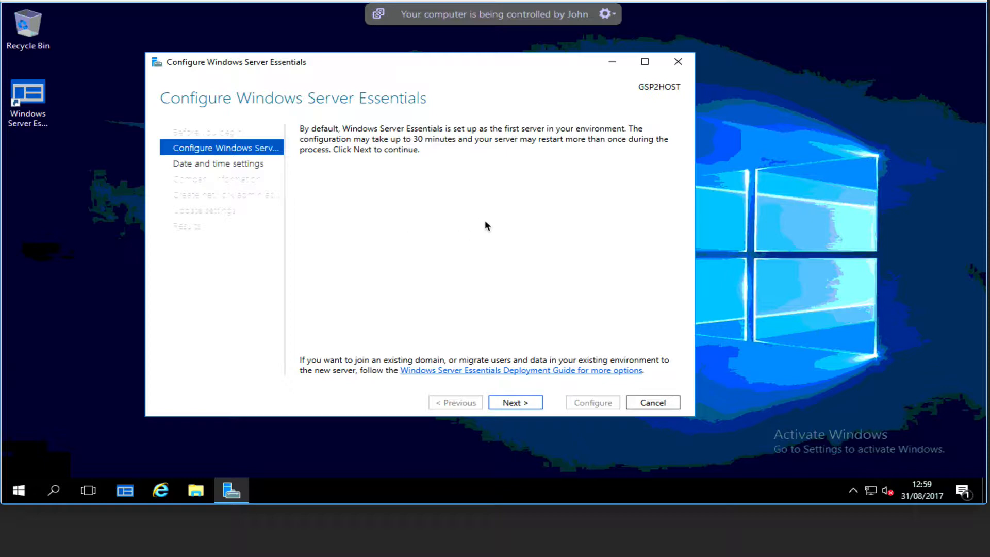
Check the computer name in the Control Panel's System information, and close the window
right_click(23, 497)
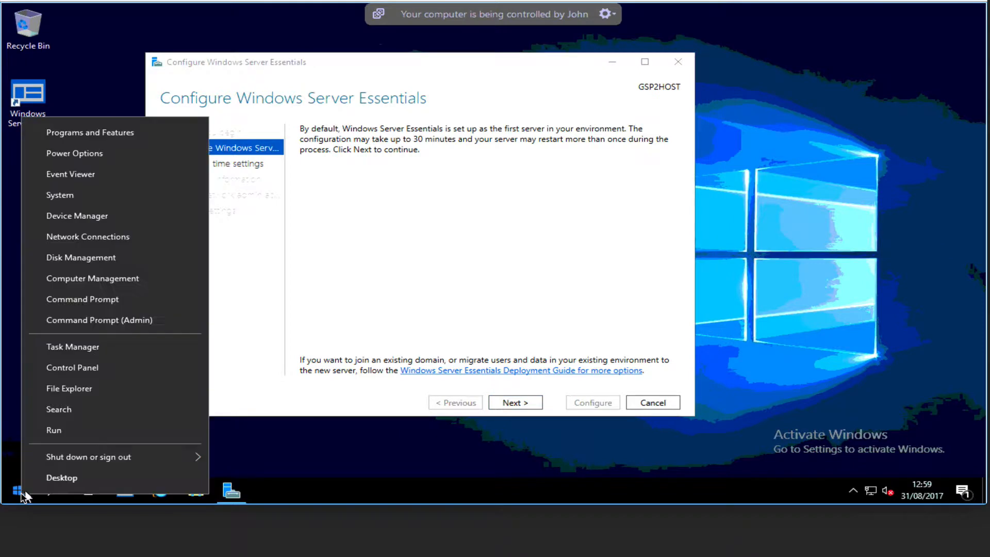
click(93, 374)
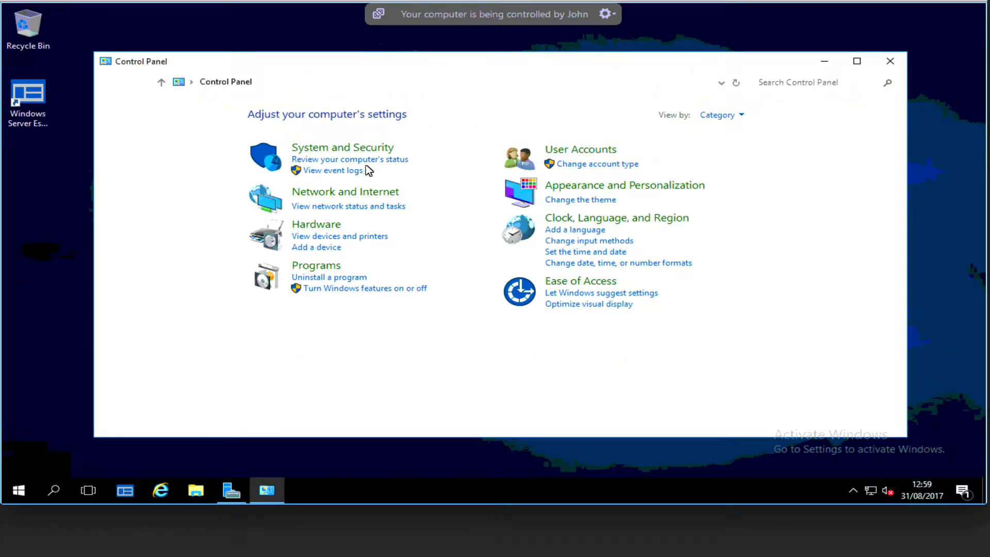
click(345, 149)
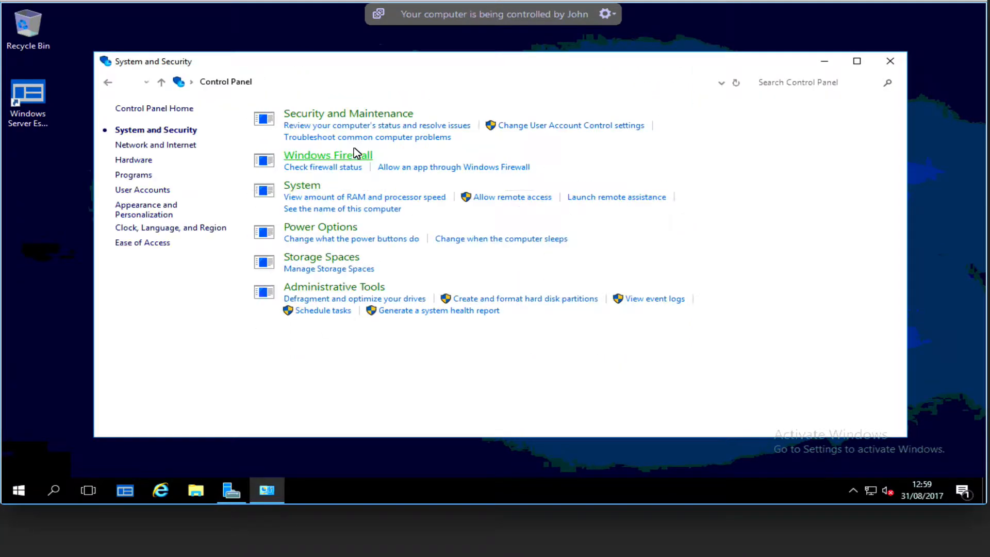
click(312, 184)
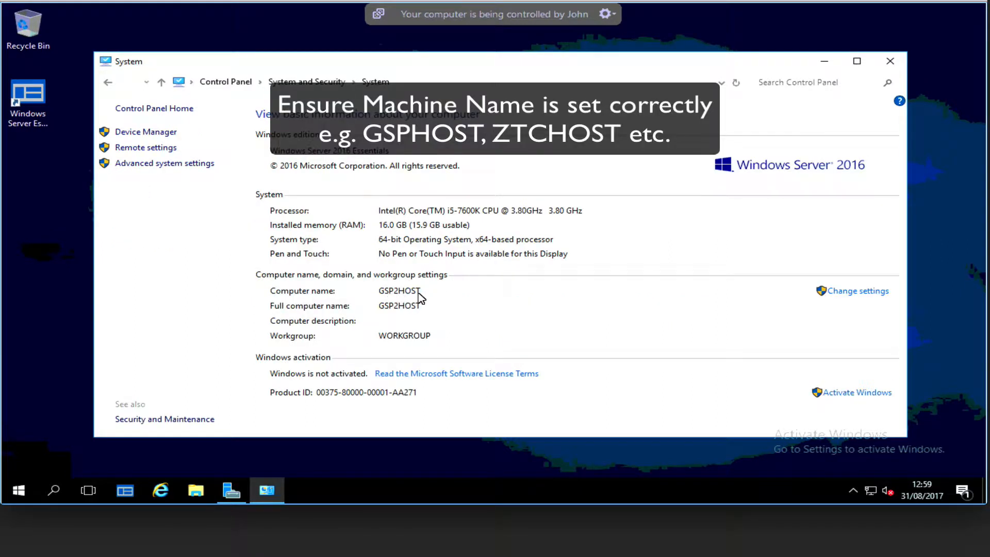
click(897, 61)
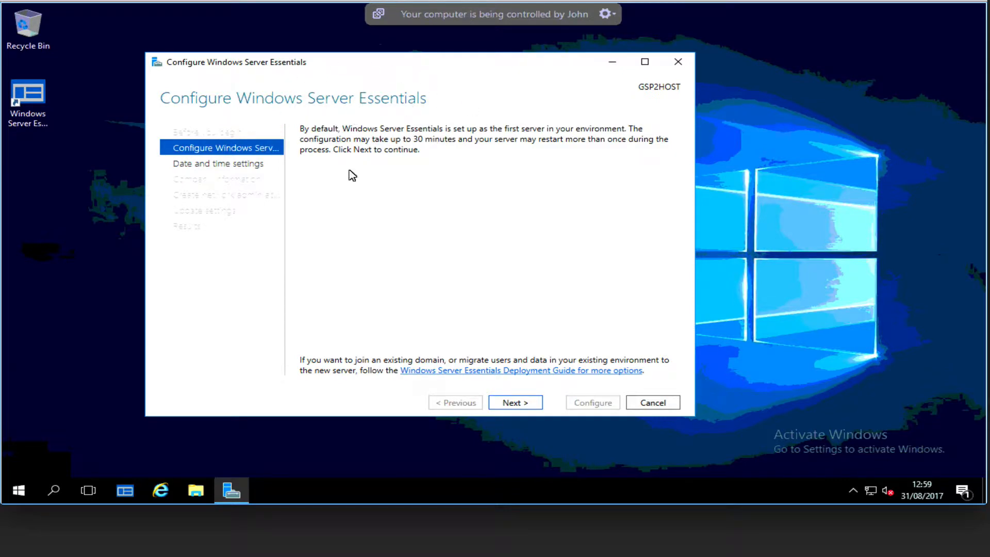
Cancel the Windows Server Essentials configuration wizard and open Server Manager
click(653, 403)
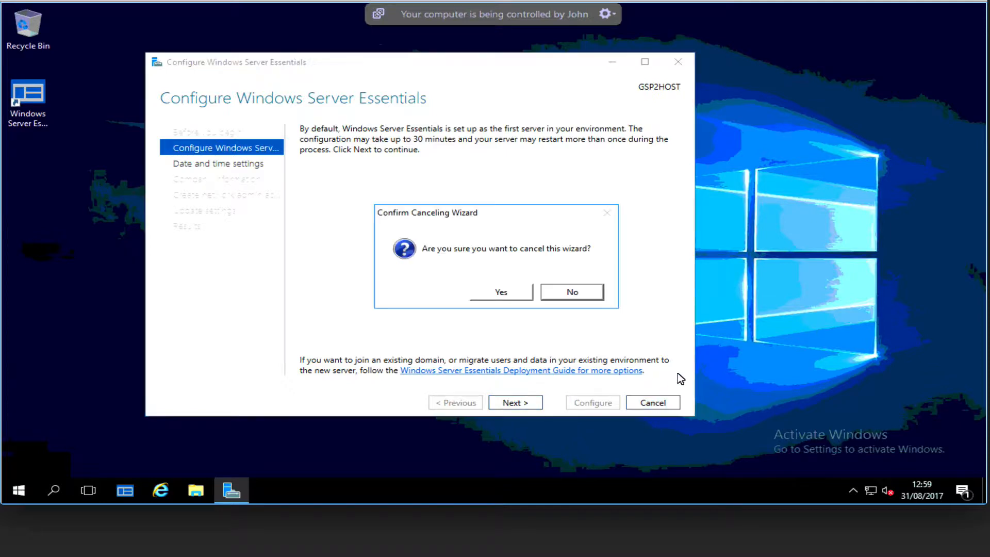
click(507, 292)
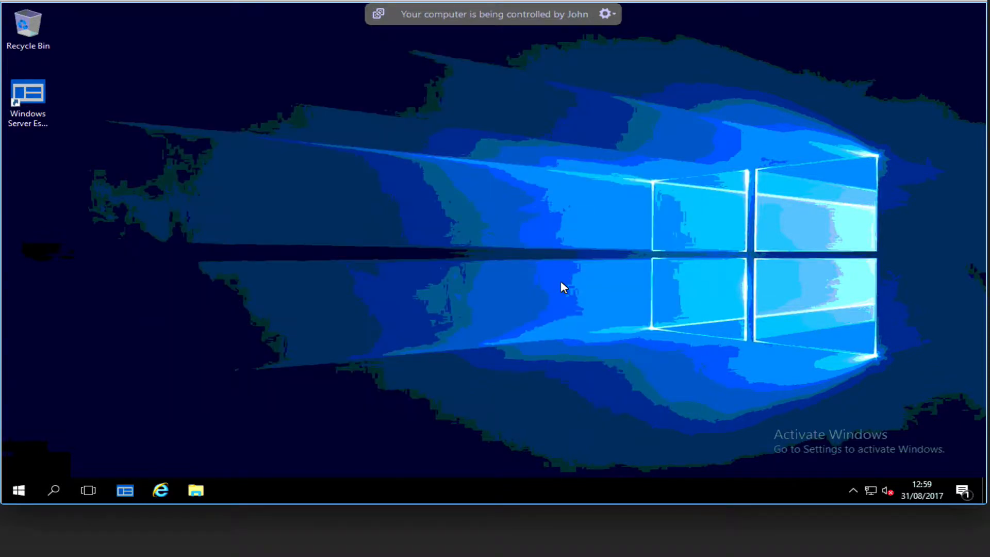
click(18, 491)
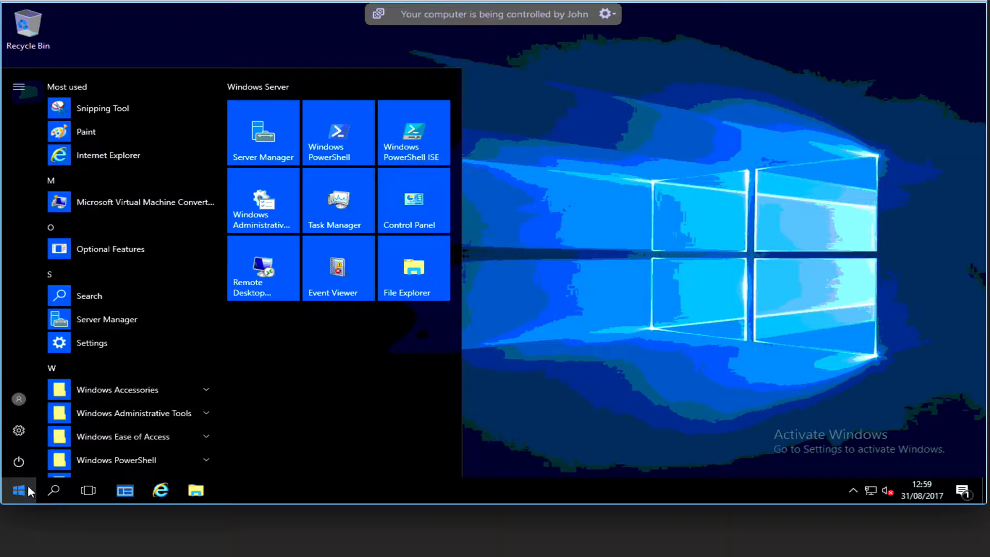
click(115, 323)
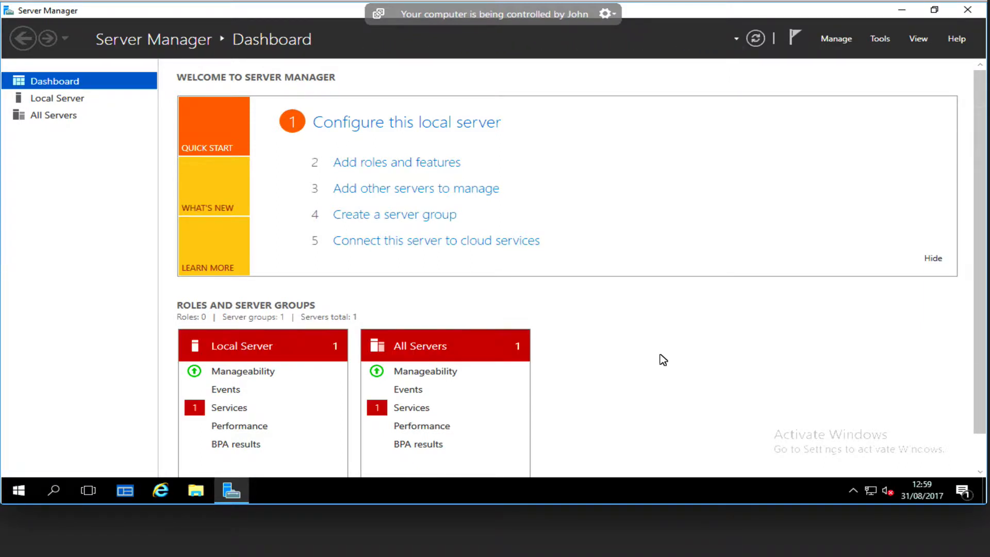
Start removing roles and features from server GSP2HOST and deselect the Windows Server Essentials Experience role
click(846, 38)
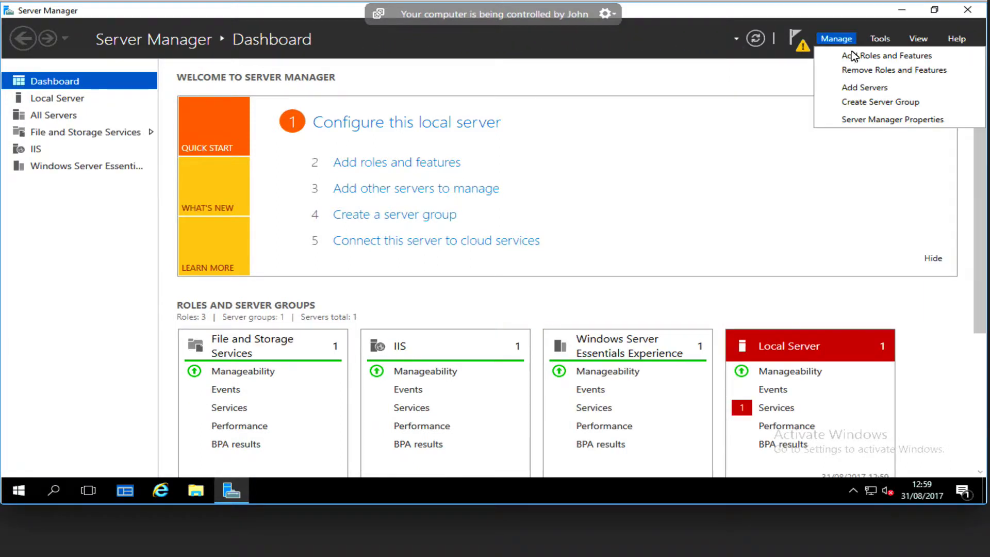
click(871, 75)
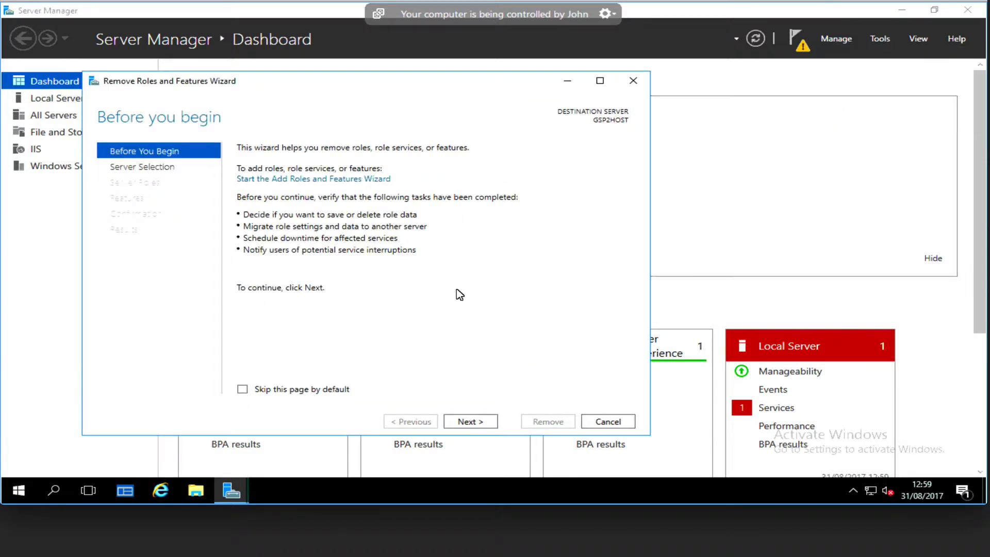
click(484, 421)
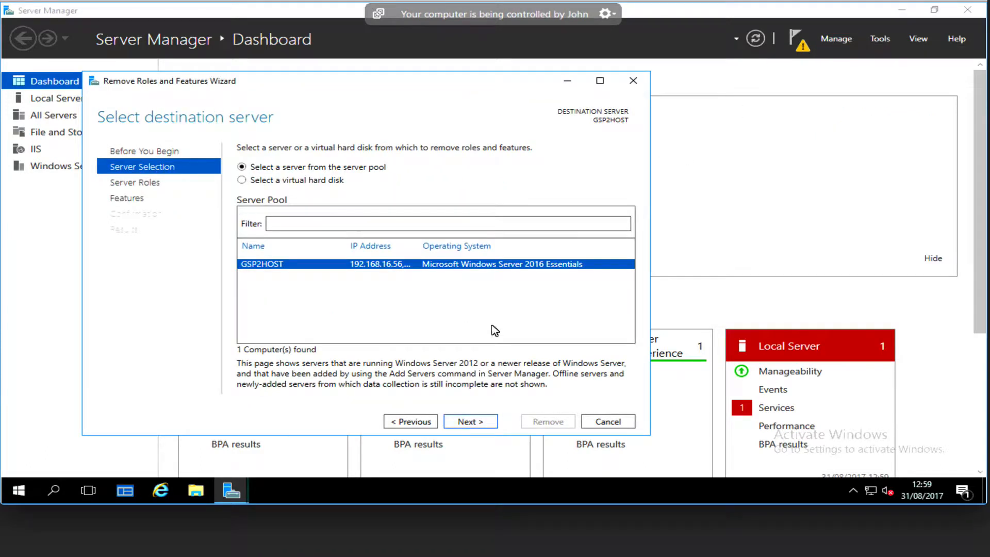
click(480, 420)
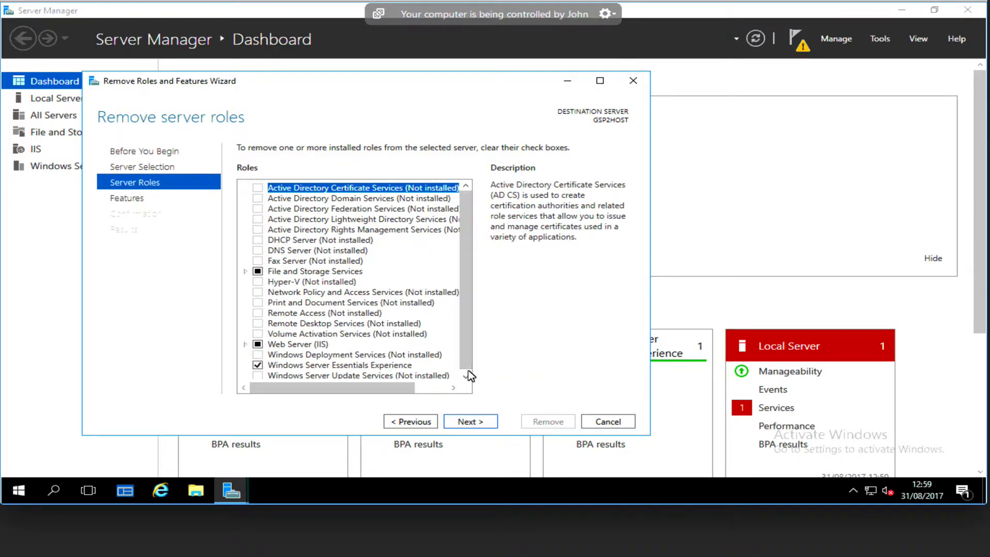
click(258, 365)
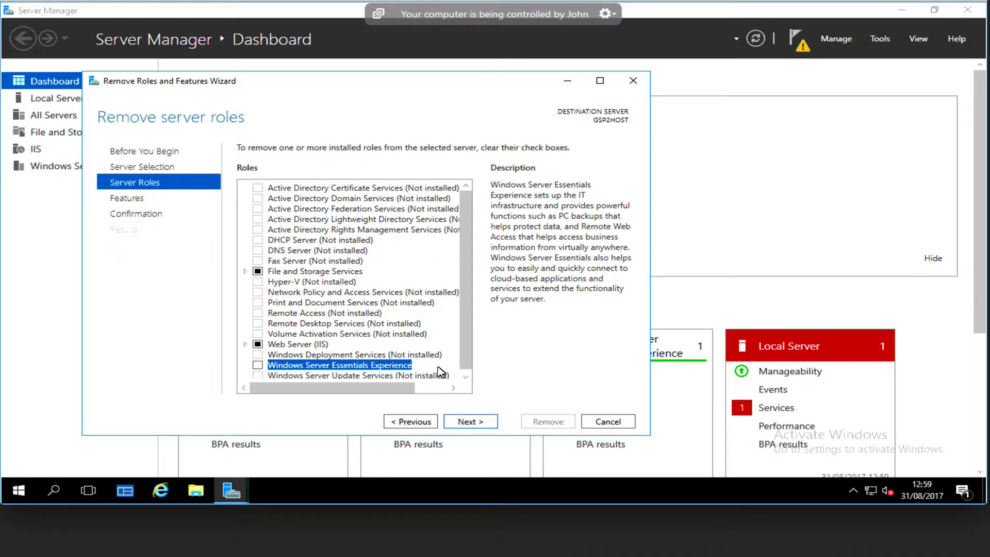
click(487, 424)
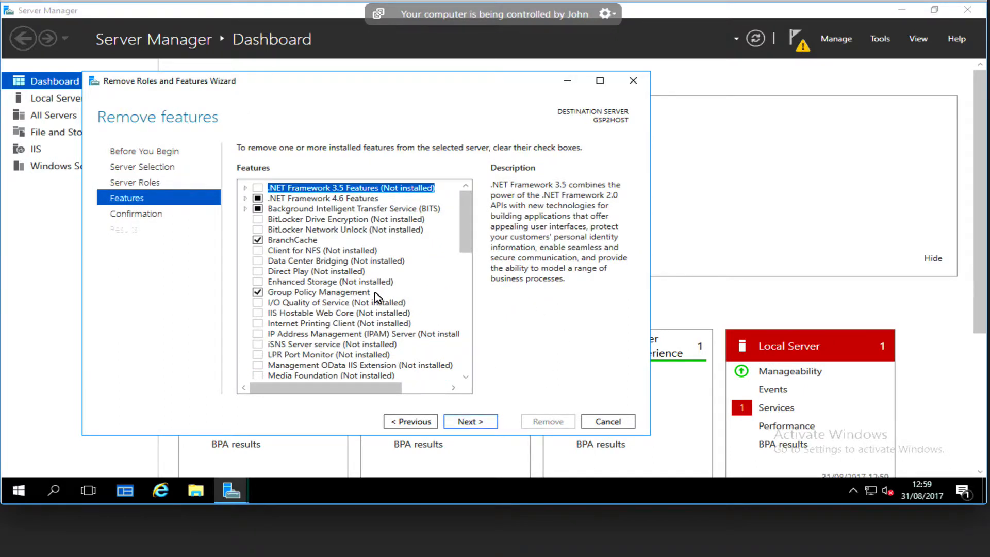
Run the role removal with no feature changes and automatic restart enabled, and close the wizard and Server Manager
drag(469, 241, 509, 369)
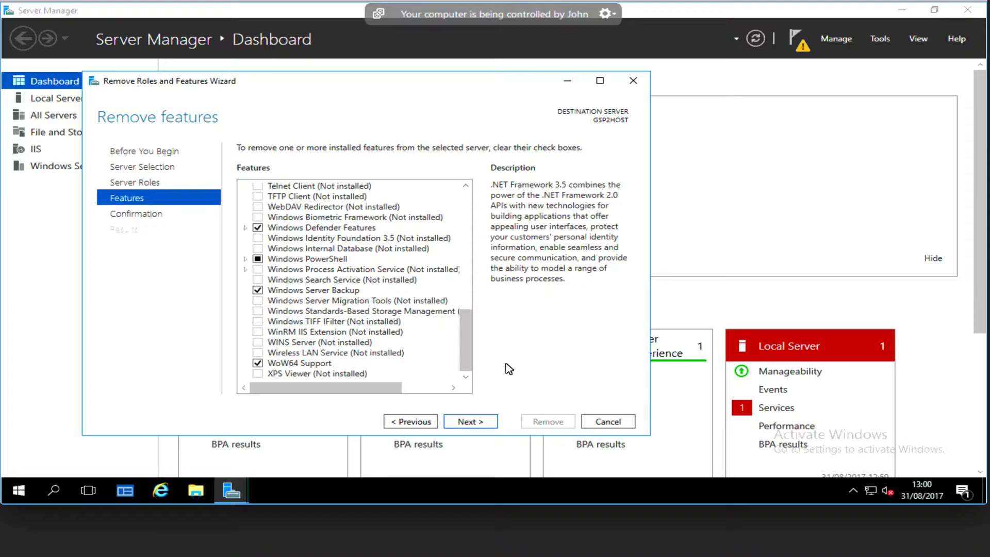
click(470, 421)
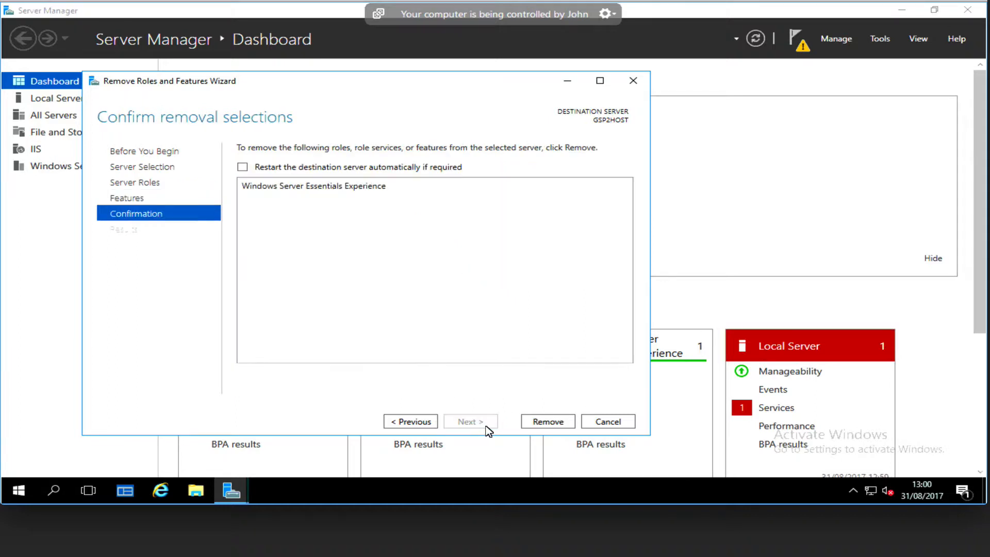
click(392, 167)
click(559, 293)
click(557, 426)
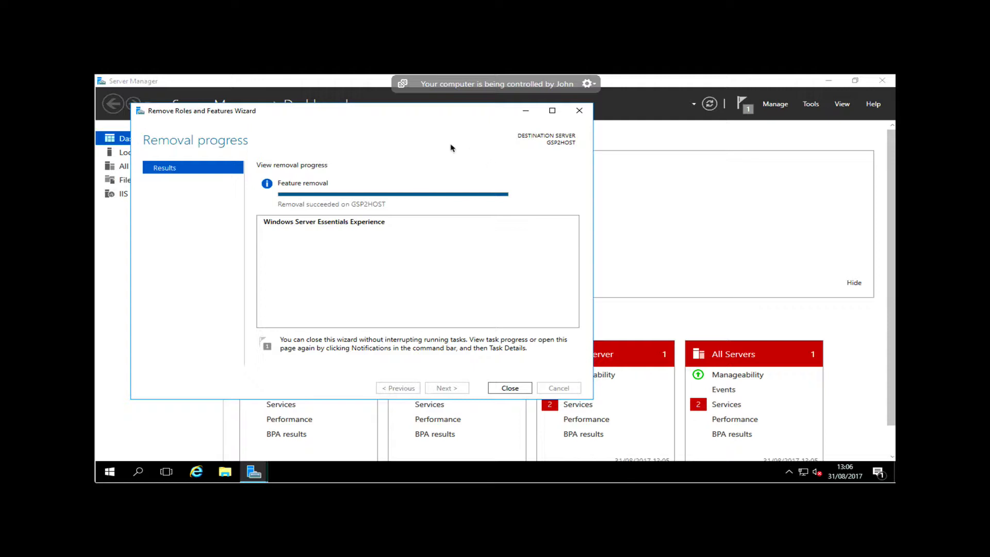
click(508, 389)
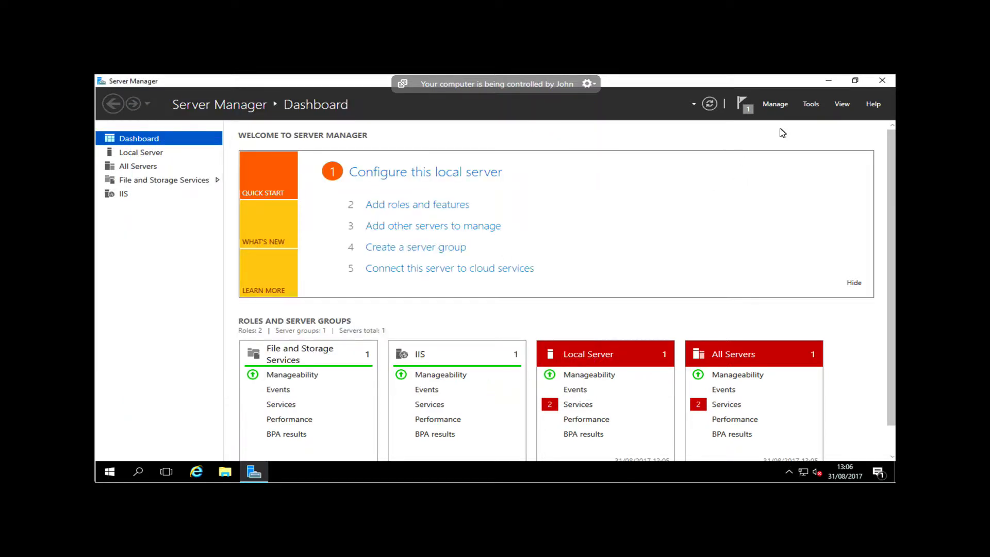
click(885, 82)
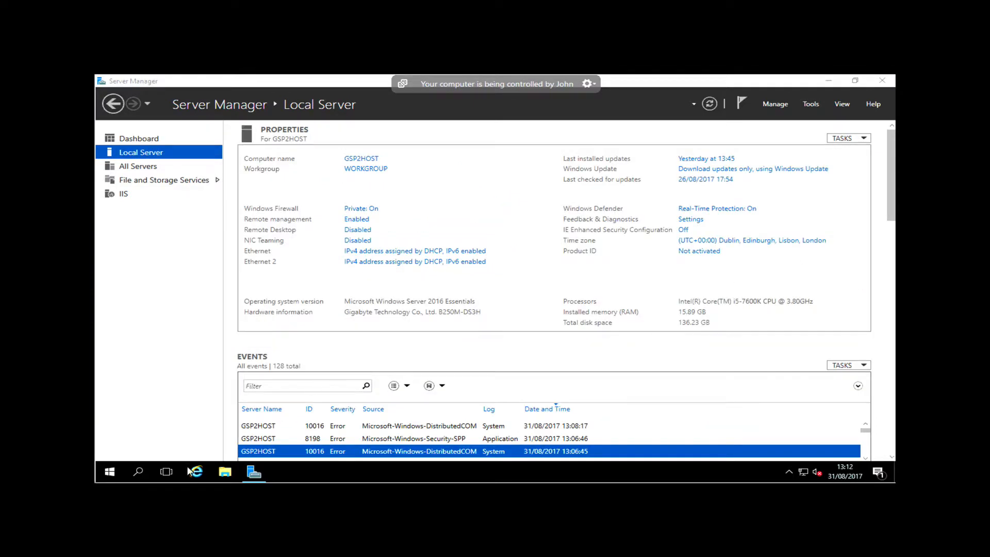
Open the Registry Editor by running regedit
right_click(110, 473)
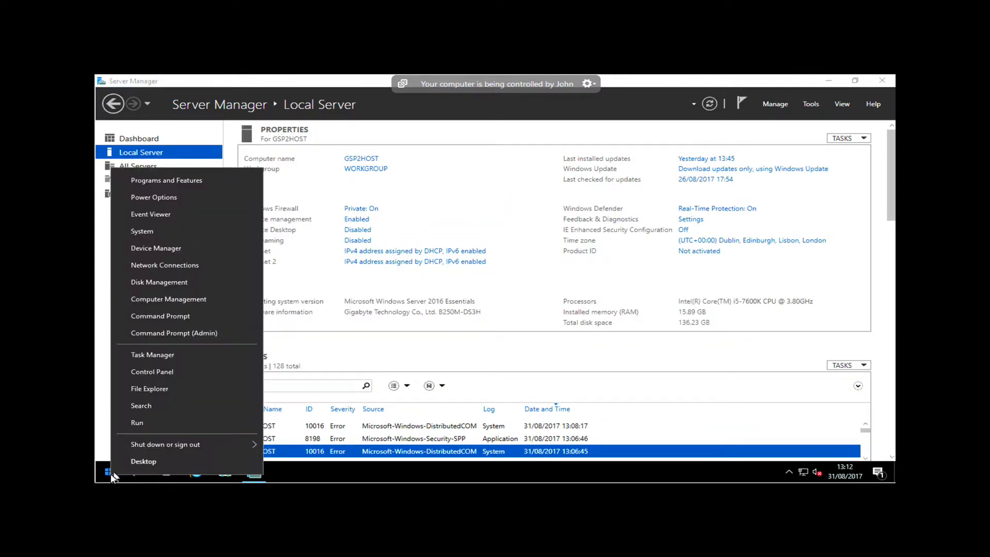
click(155, 423)
text(regedit)
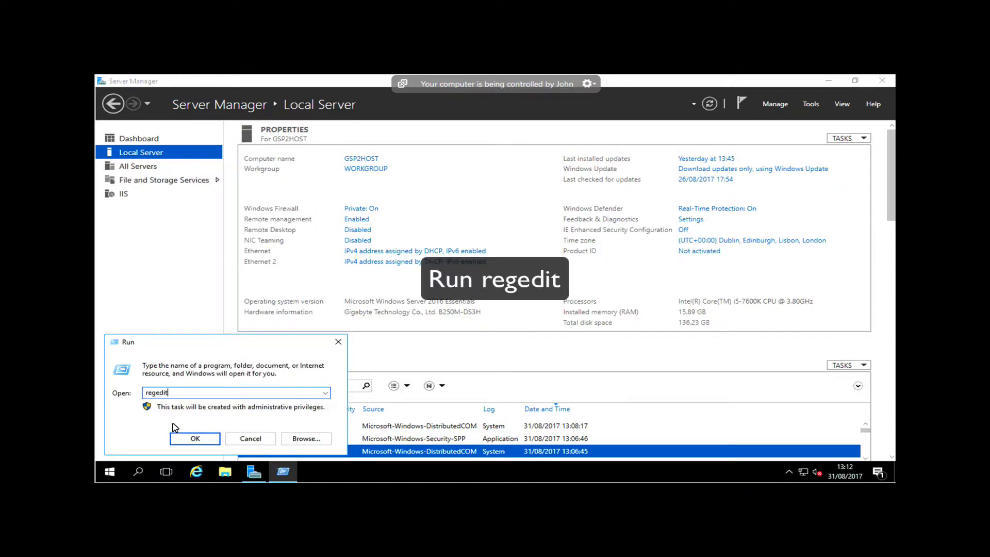
key(Return)
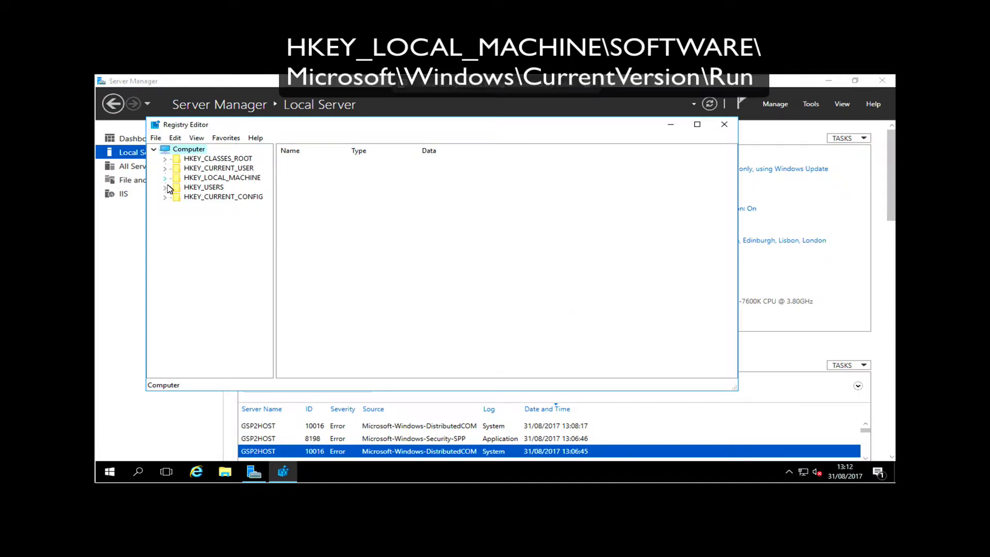
Open the registry key HKEY_LOCAL_MACHINE\SOFTWARE\Microsoft\Windows\CurrentVersion\Run, widening the key tree to show full names
click(165, 178)
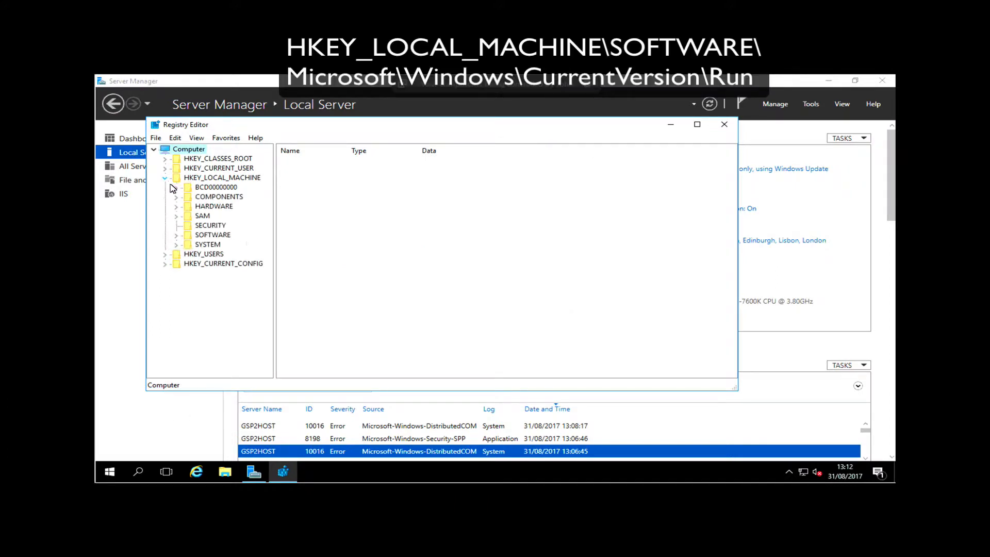
click(176, 235)
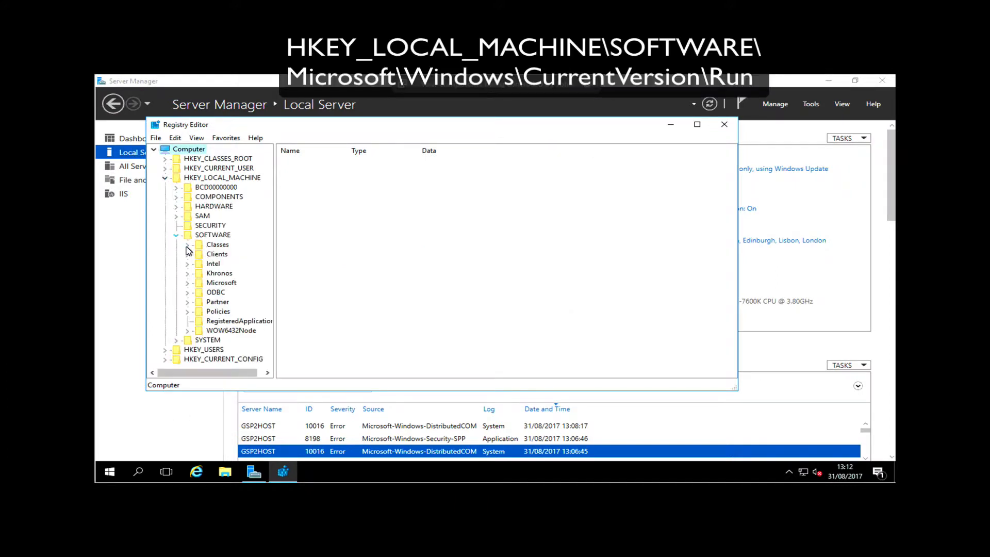
click(187, 282)
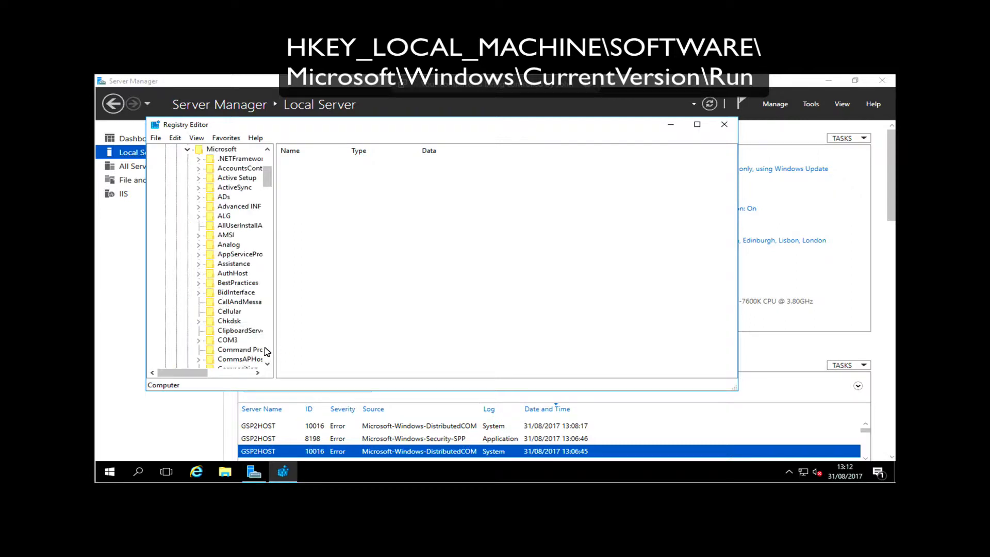
scroll(267, 352, down, 15)
scroll(267, 352, down, 20)
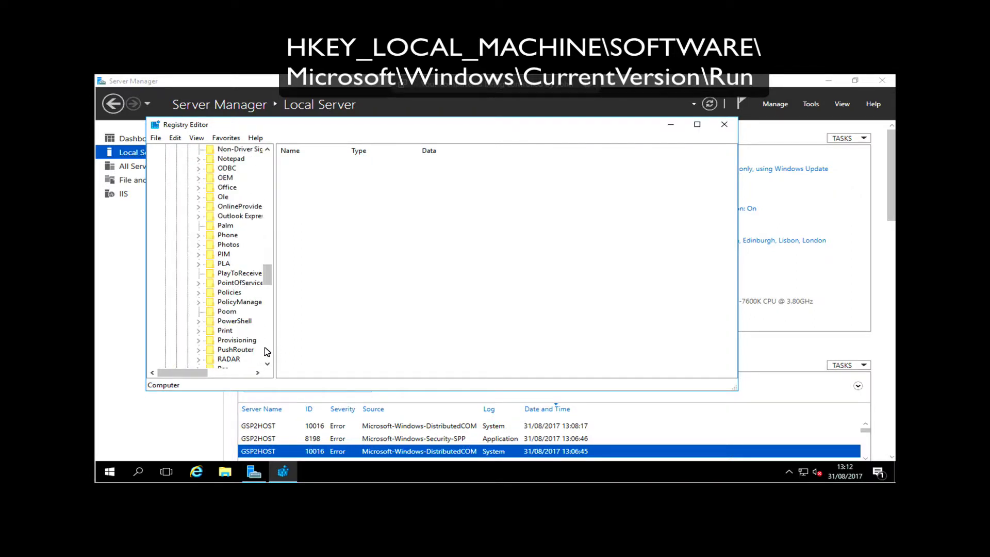
scroll(267, 352, down, 10)
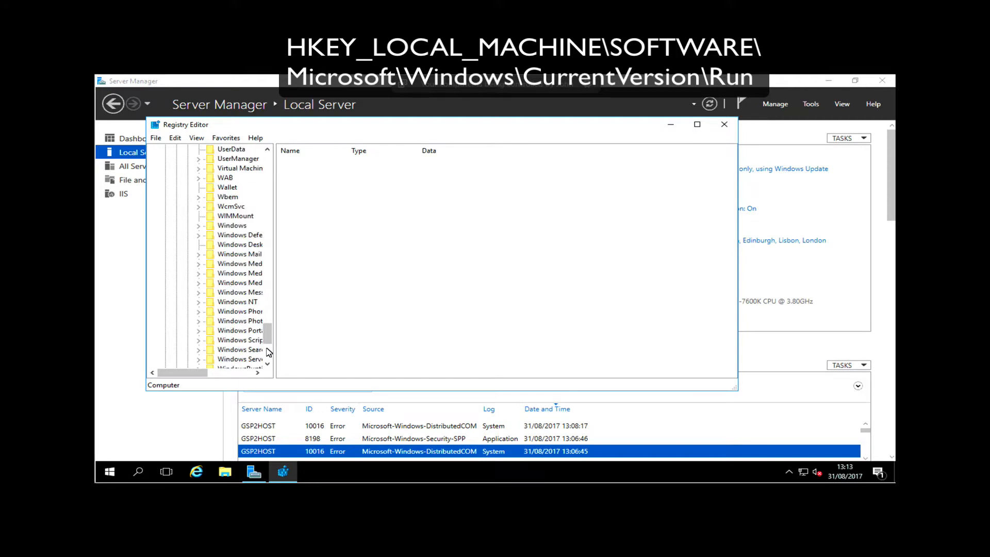
click(200, 226)
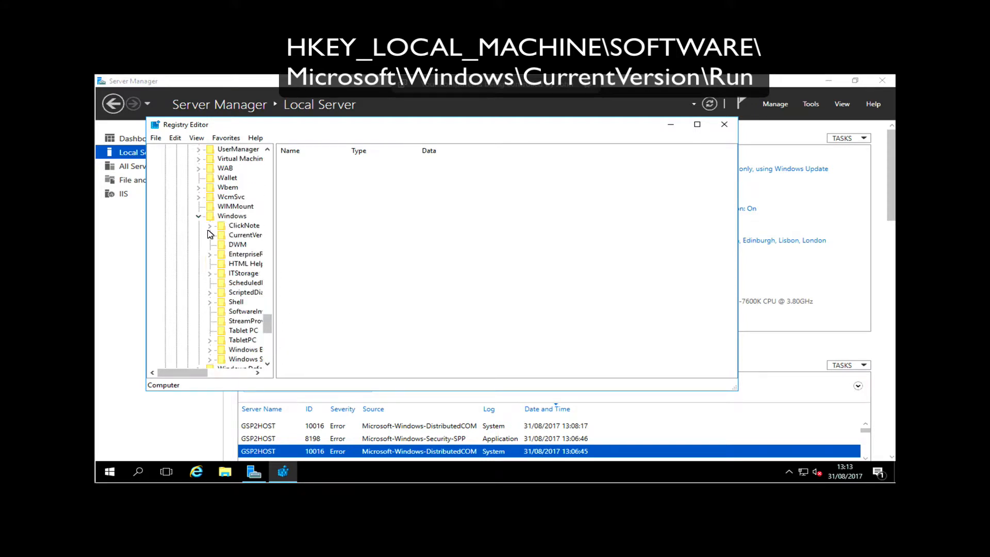
click(245, 235)
drag(274, 235, 340, 235)
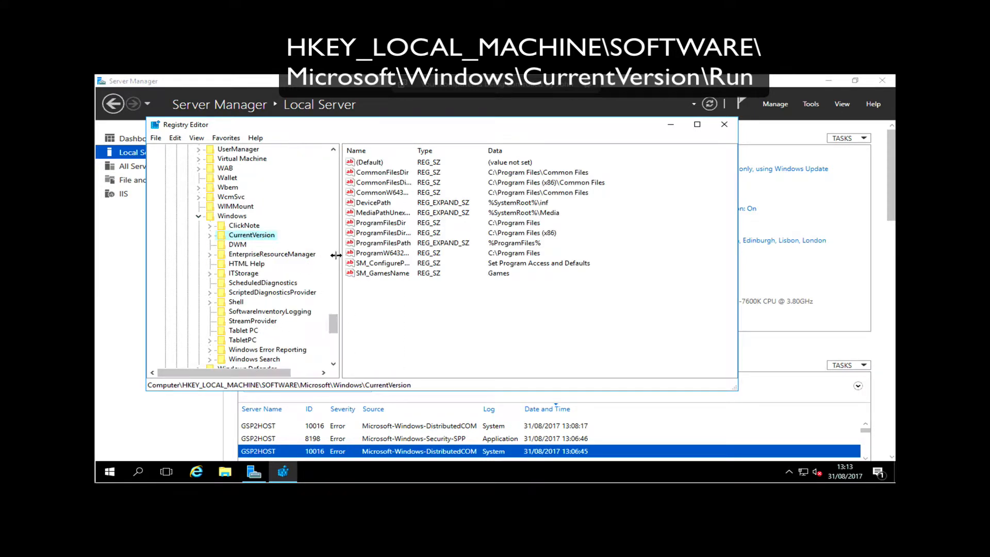
click(210, 236)
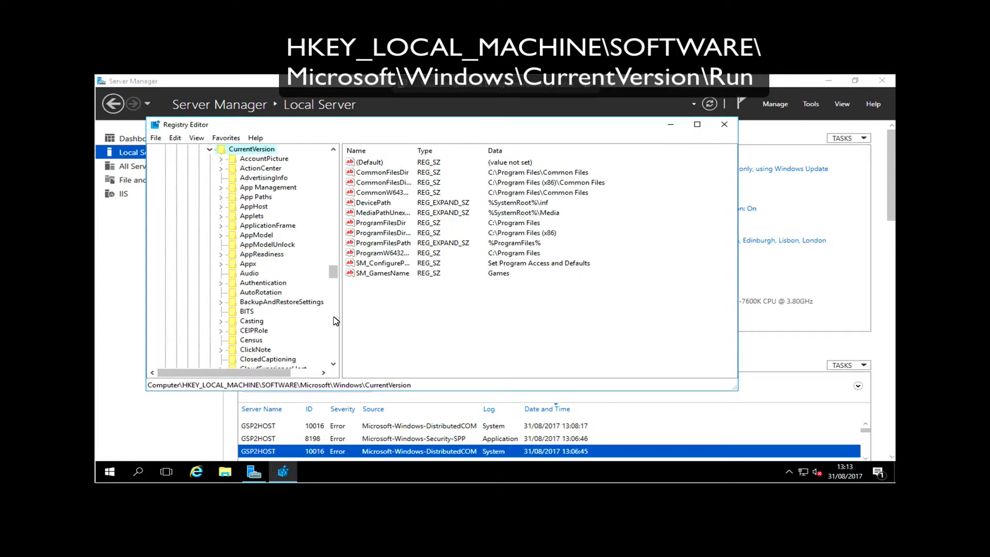
scroll(334, 328, down, 10)
scroll(334, 328, down, 7)
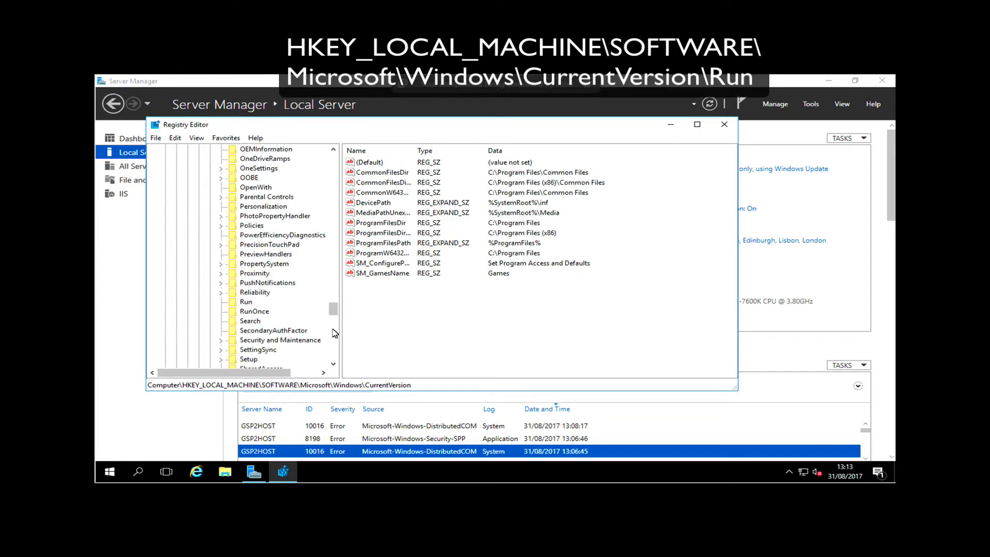
click(253, 303)
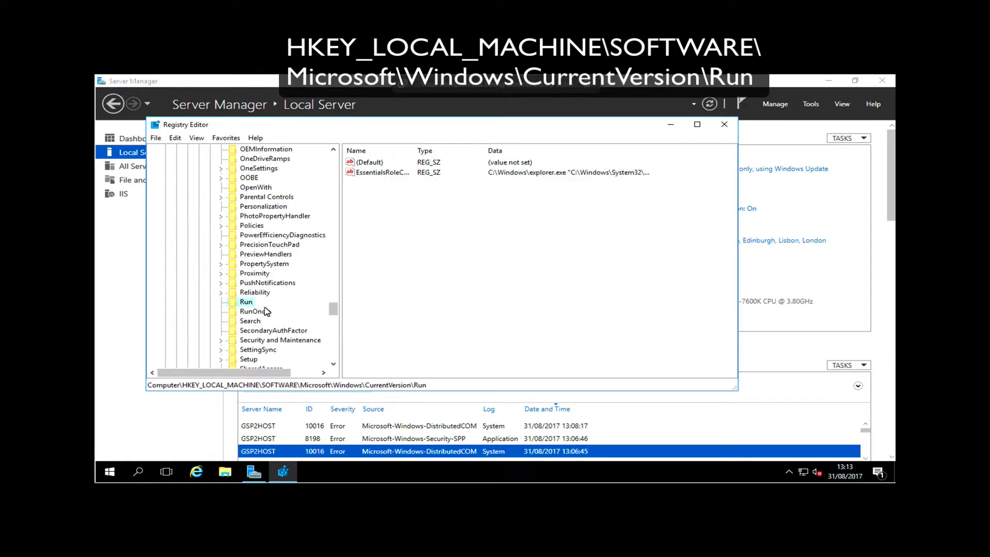
Permanently delete the EssentialsRole startup value from the Run key and close the Registry Editor
right_click(382, 174)
click(416, 208)
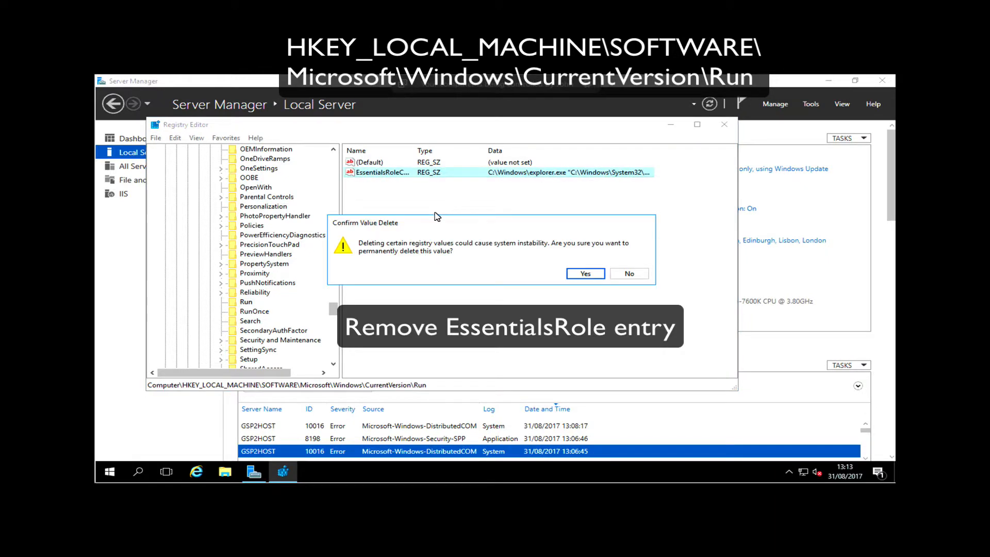
click(585, 274)
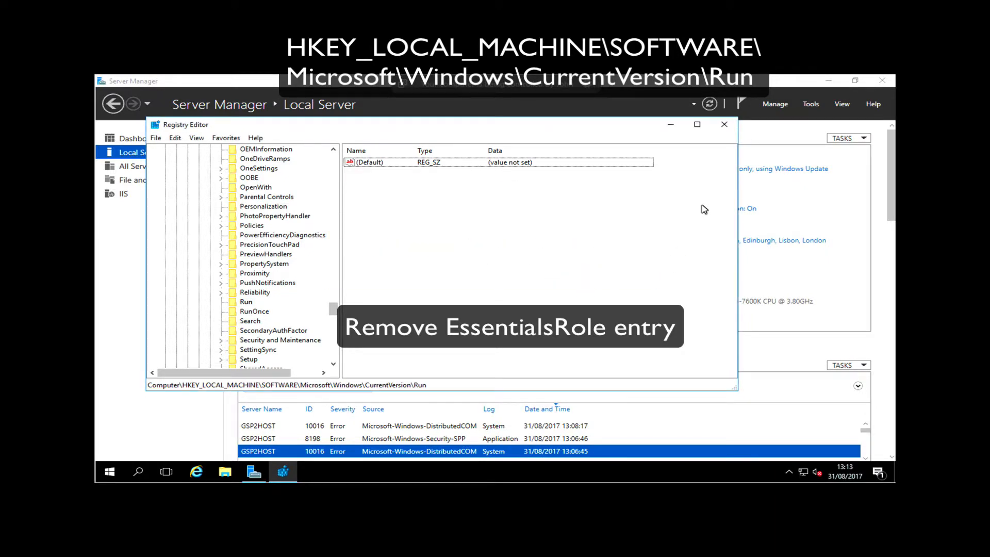
click(723, 124)
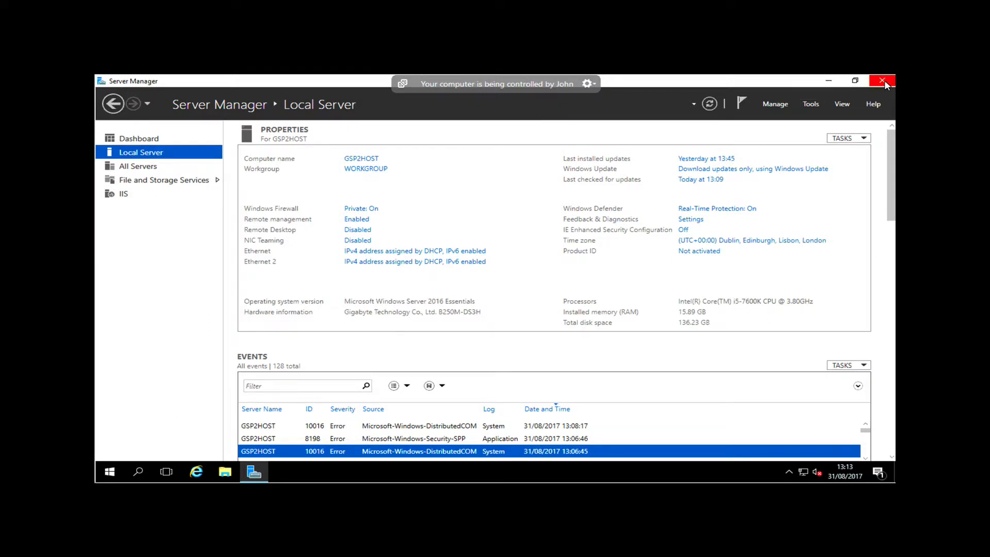
Close Server Manager and restart the server
click(883, 82)
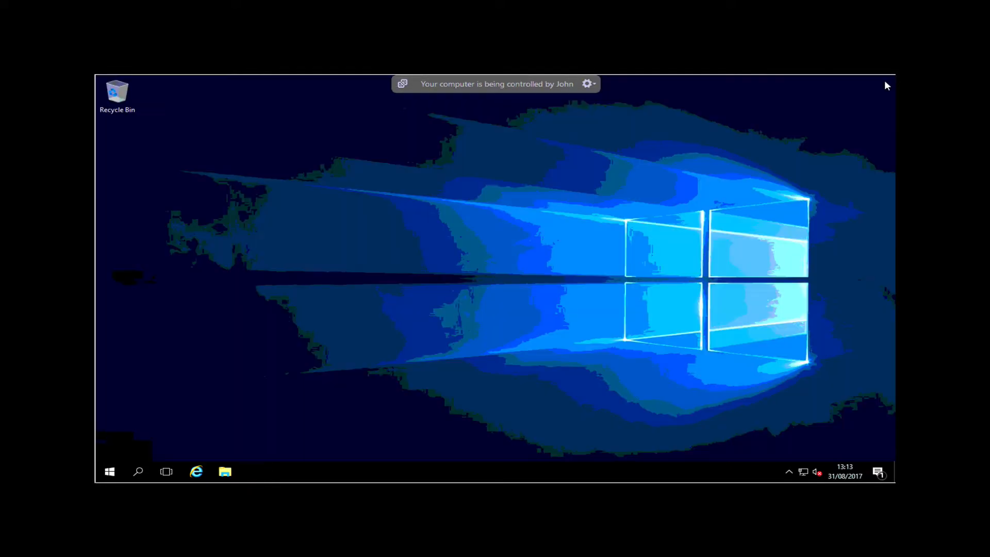
right_click(113, 472)
mouse_move(209, 444)
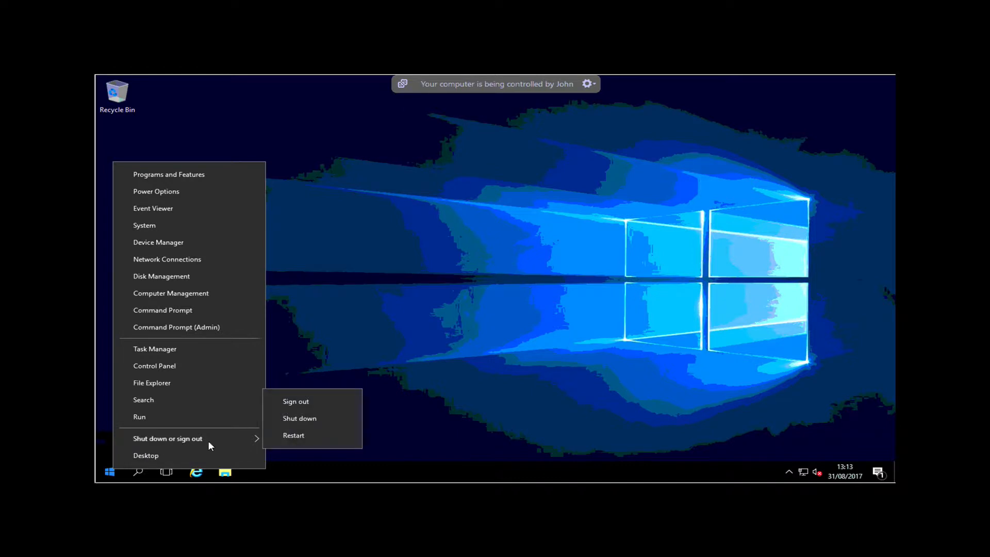
click(280, 436)
click(288, 450)
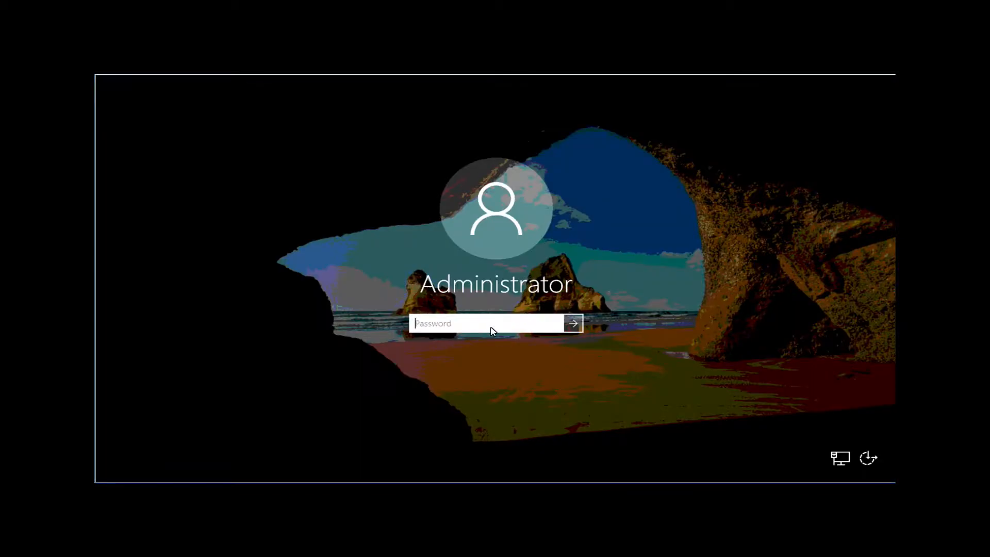
Sign in to the Administrator account with the account password
text(P)
text(•••••••••)
key(Return)
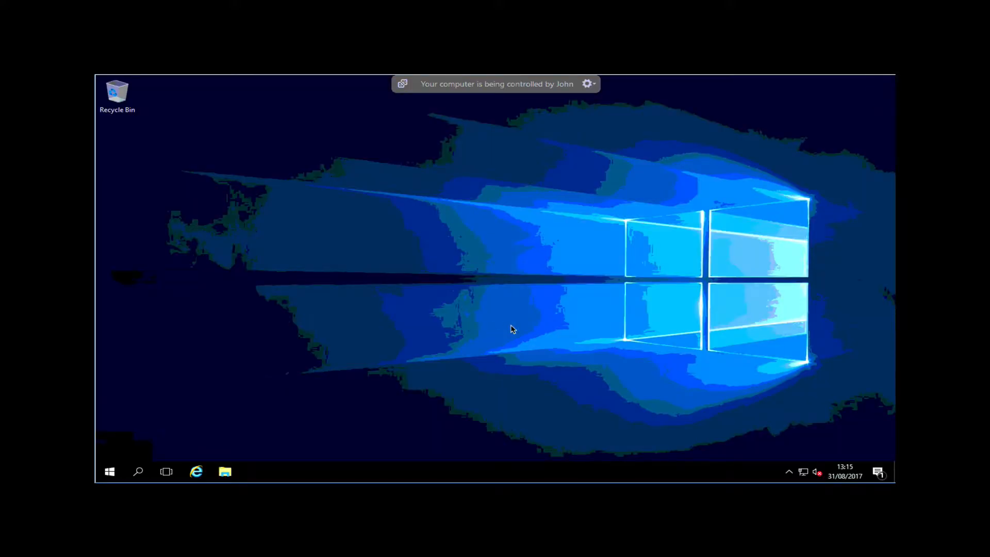
Open Server Manager and start adding roles and features, keeping the default installation type and GSP2HOST as the destination server
click(109, 475)
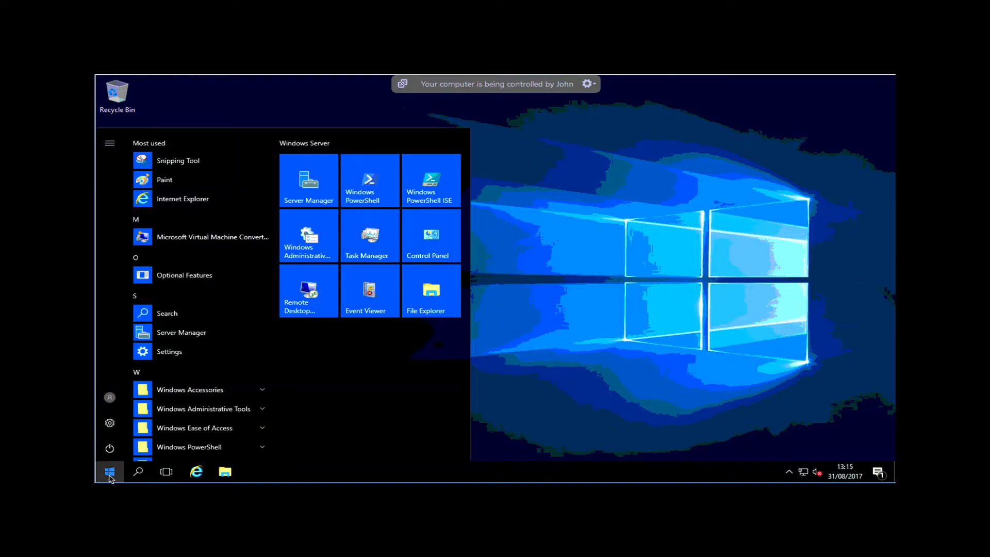
click(212, 333)
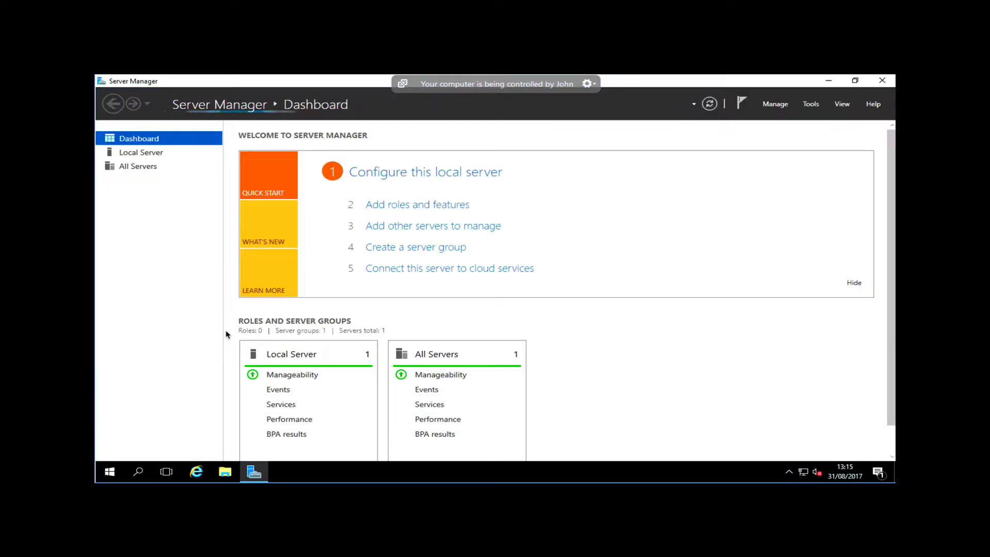
click(440, 205)
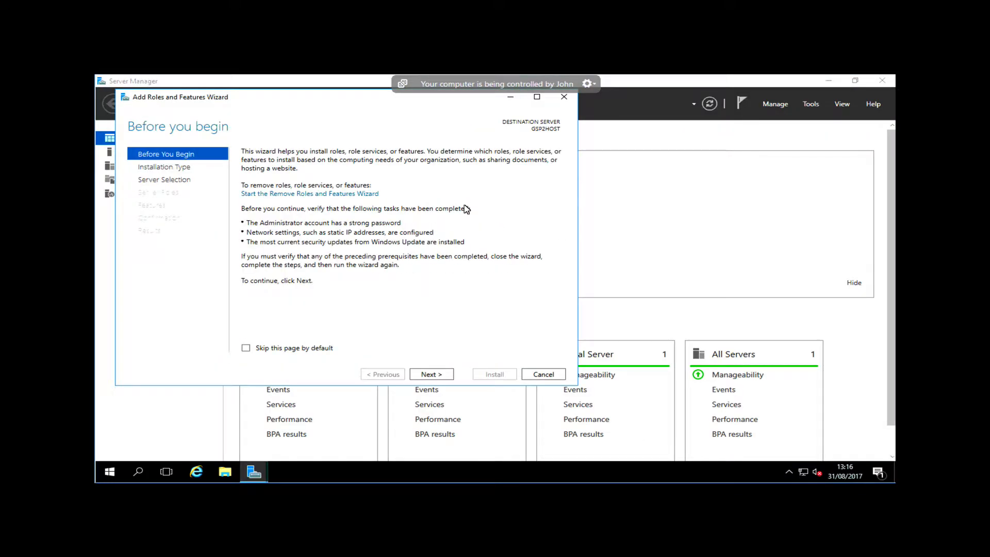
click(433, 376)
click(432, 375)
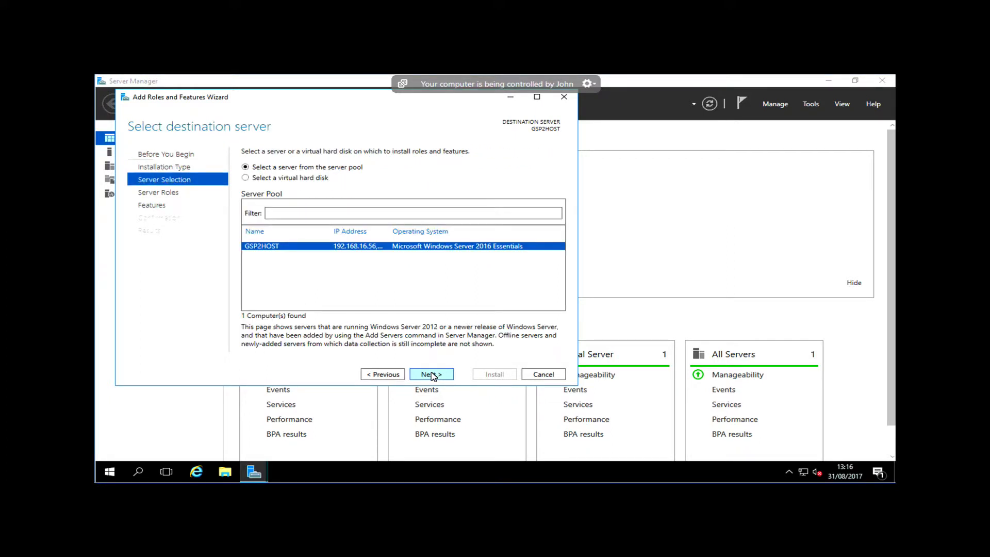
click(432, 375)
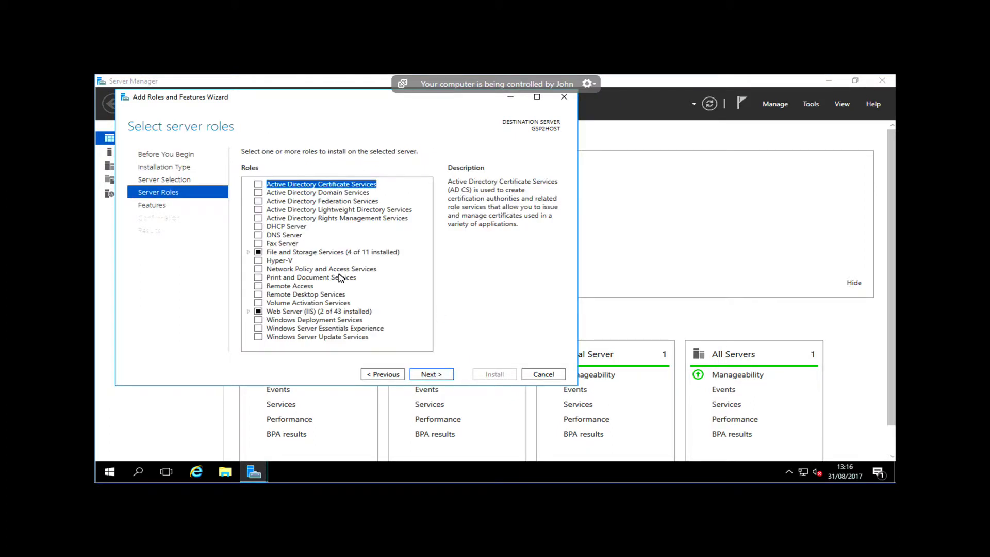
Select the Hyper-V role with its required management tools and add no further features
click(260, 261)
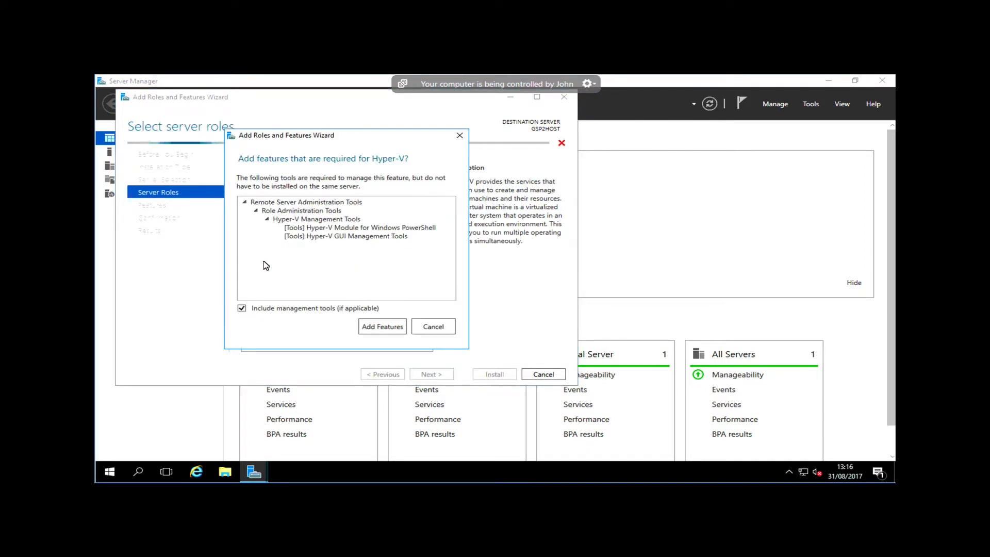
click(382, 327)
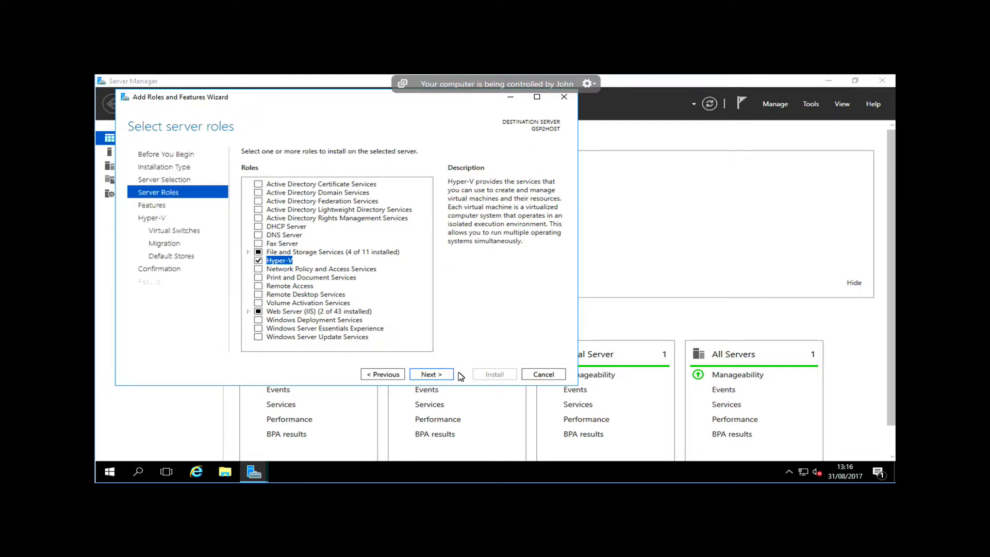
click(437, 380)
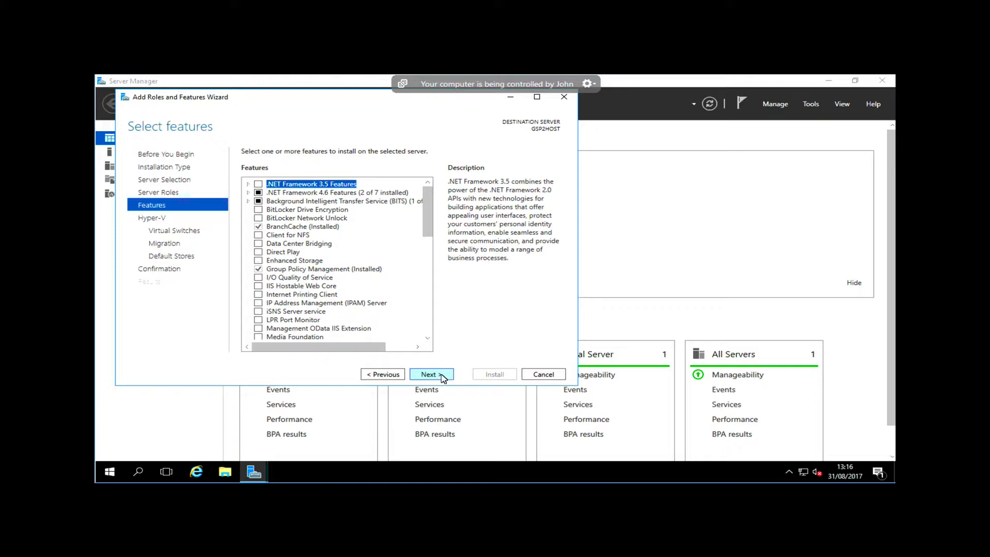
click(449, 377)
click(452, 378)
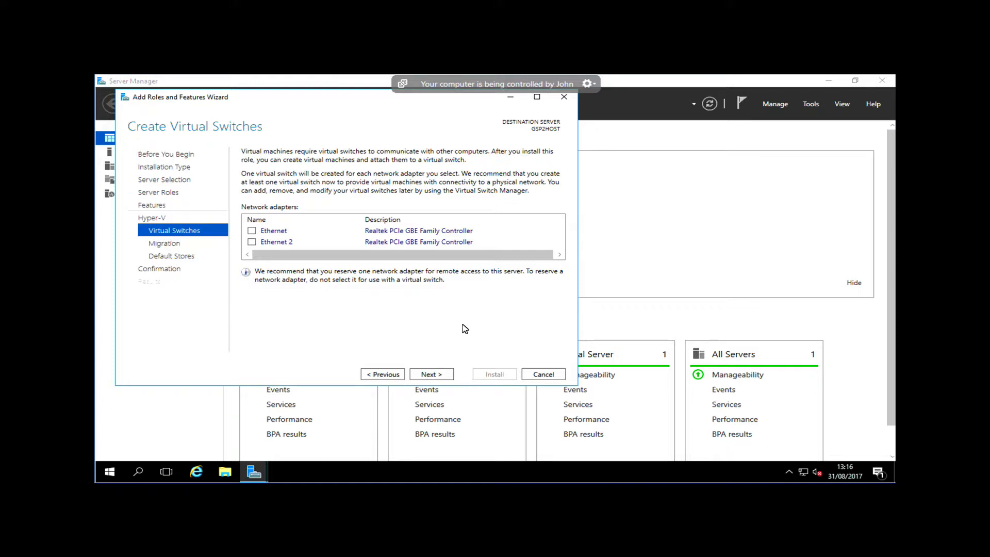
Choose the Ethernet 2 and Ethernet adapters for virtual switches and leave live migration disabled
click(251, 242)
click(251, 230)
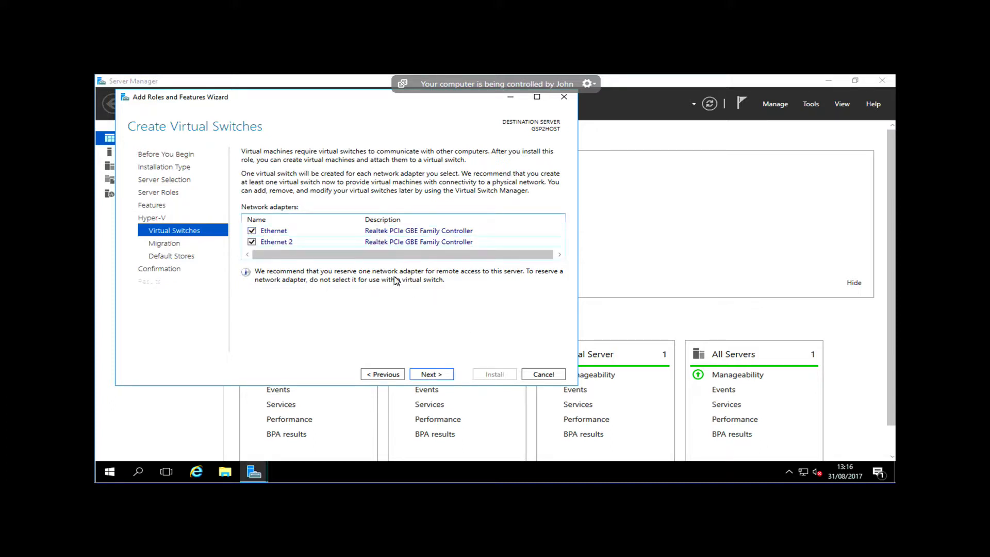
click(438, 374)
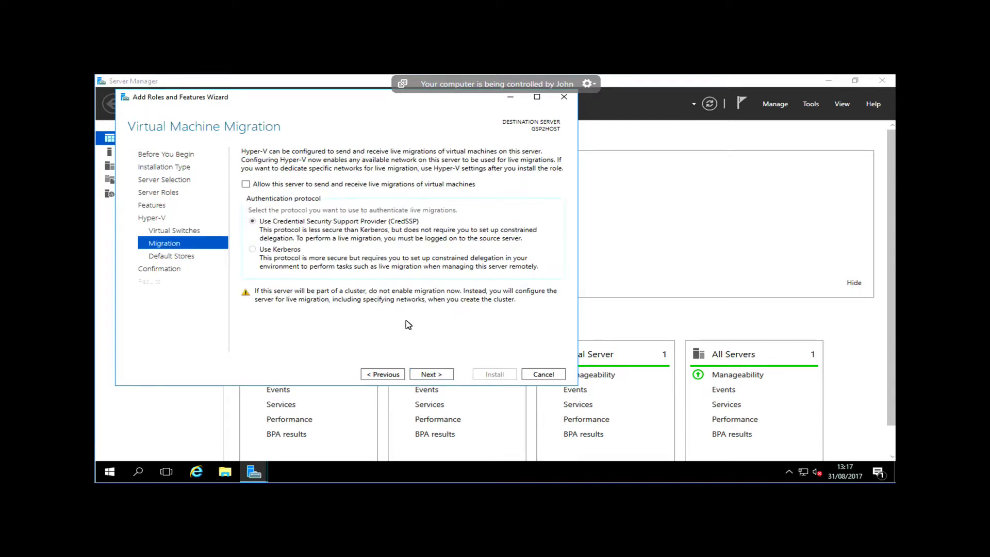
click(436, 377)
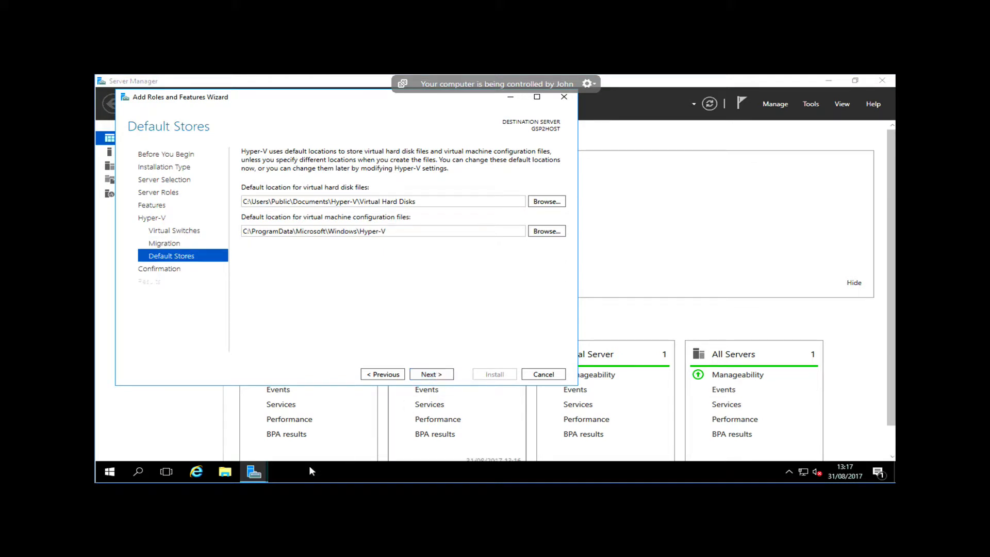
Check the server's drives under This PC in File Explorer and open Disk Management
click(229, 475)
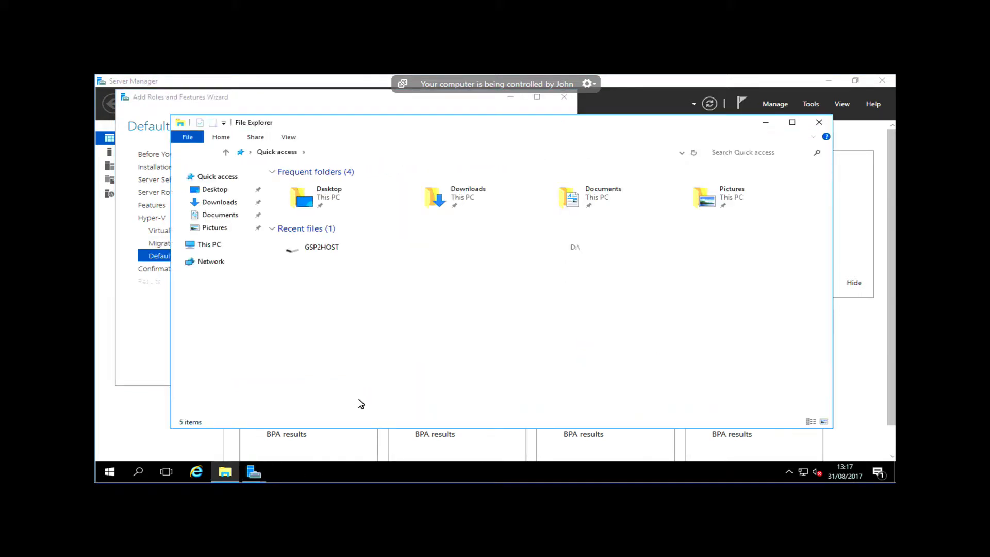
click(209, 244)
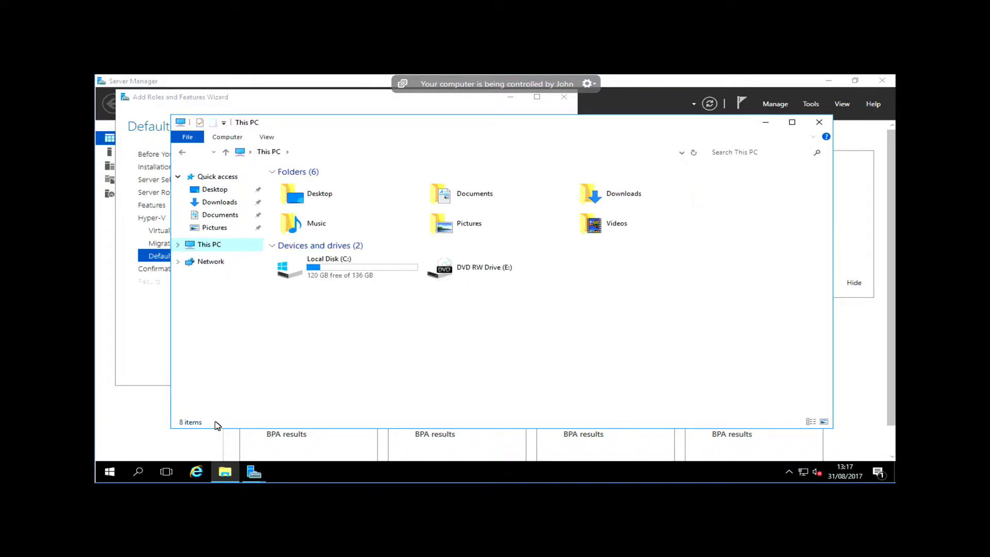
right_click(110, 472)
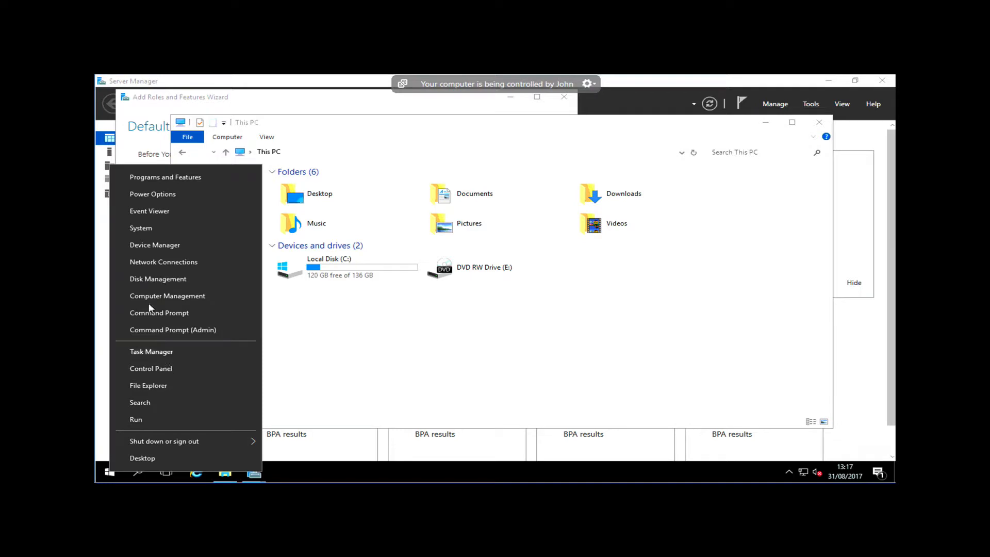
click(139, 279)
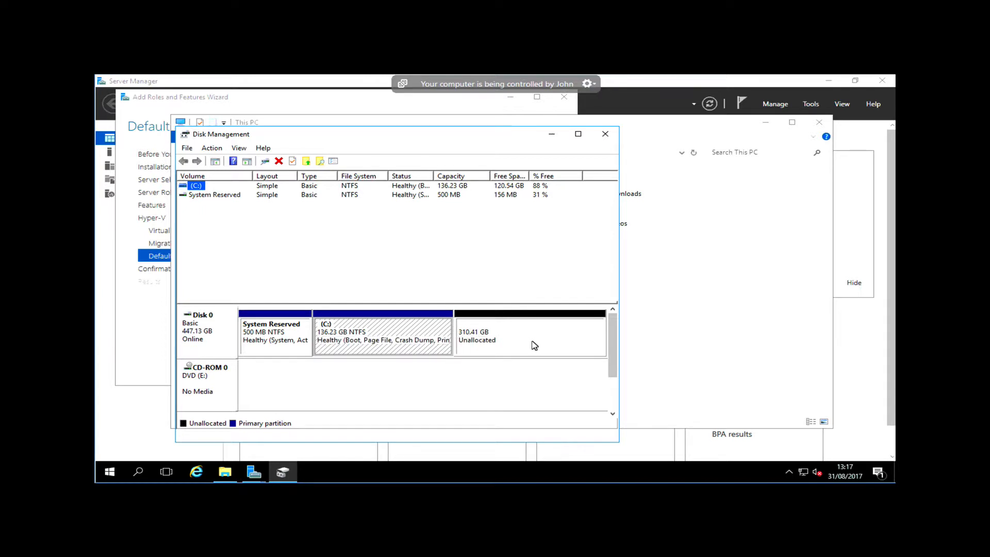
Create a new simple volume of 317860 MB in Disk 0's unallocated space and assign it drive letter D
click(505, 341)
right_click(504, 340)
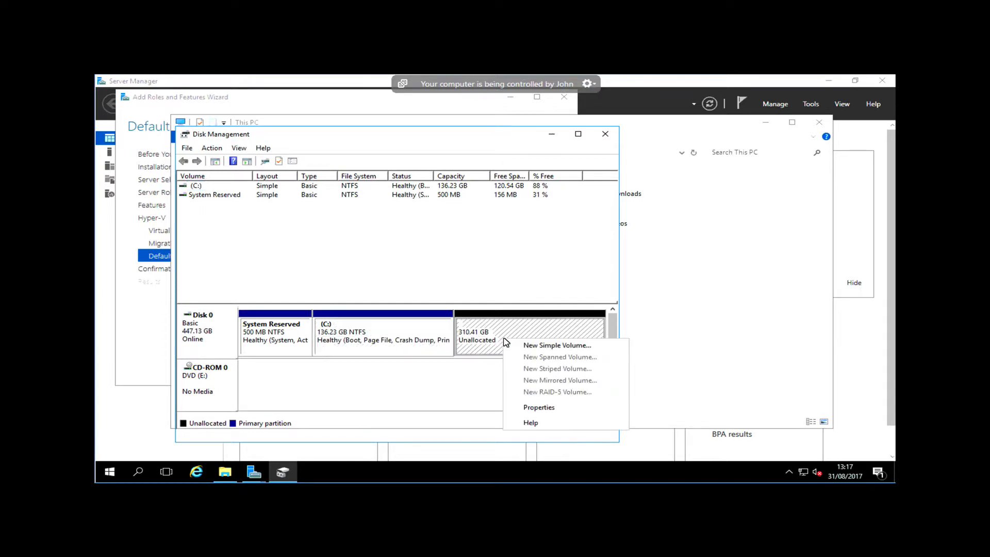
click(550, 344)
click(416, 375)
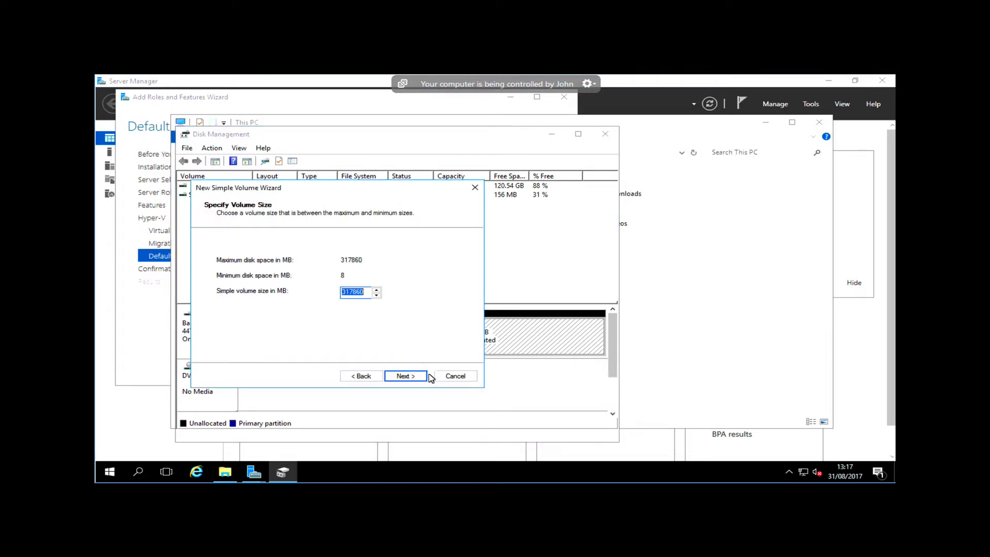
click(419, 379)
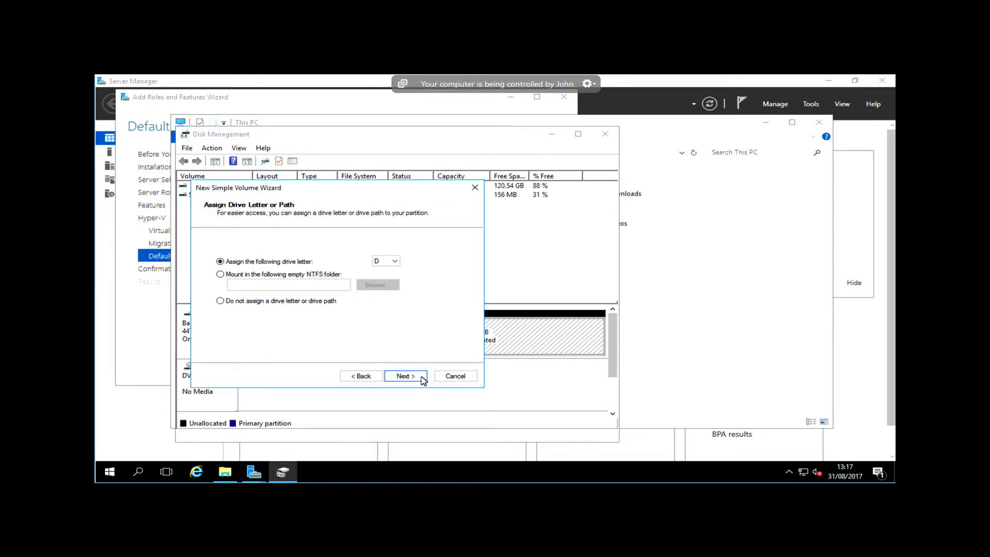
click(404, 376)
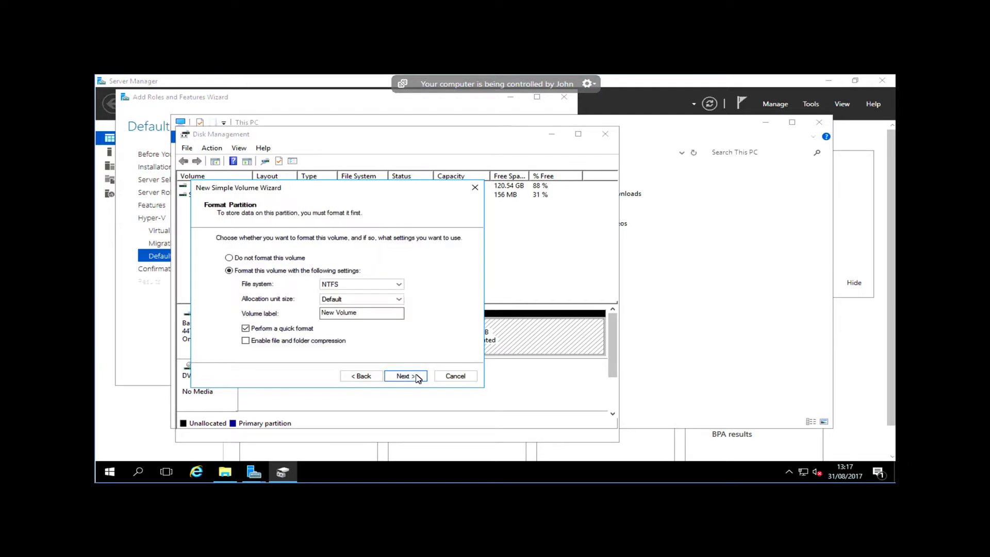
Label the new volume Hyper-V, quick format it as NTFS, and close Disk Management and File Explorer
drag(372, 311, 249, 305)
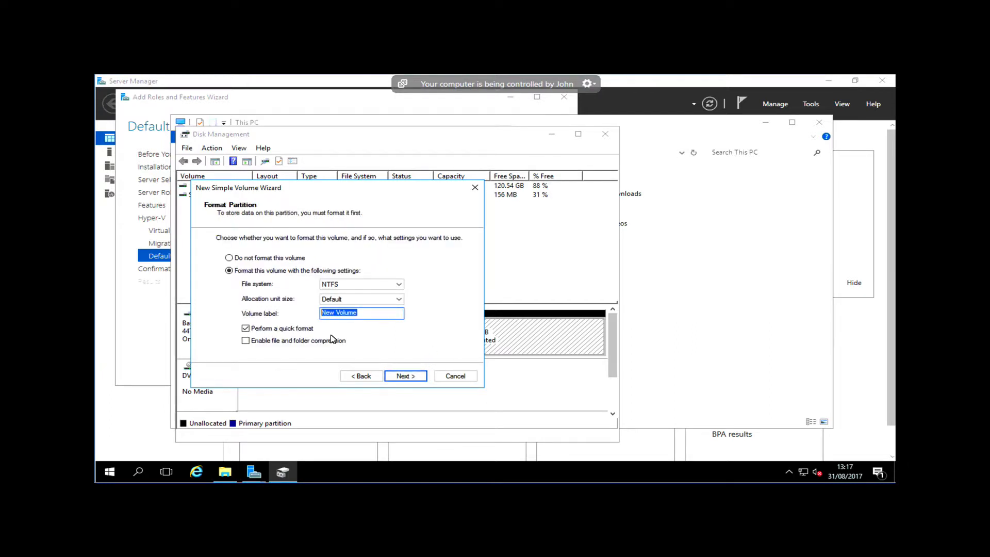
text(Hyper-V)
click(415, 378)
click(405, 375)
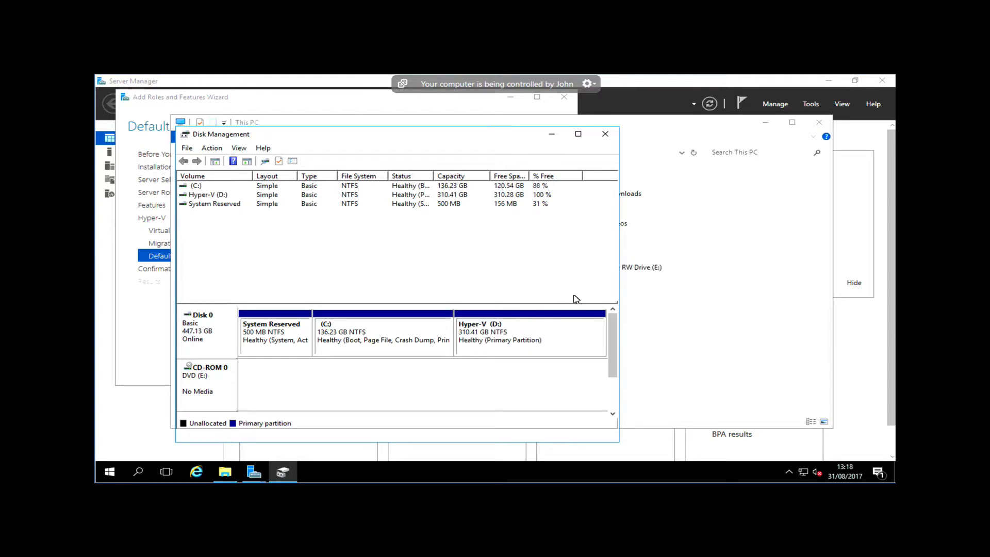
click(605, 134)
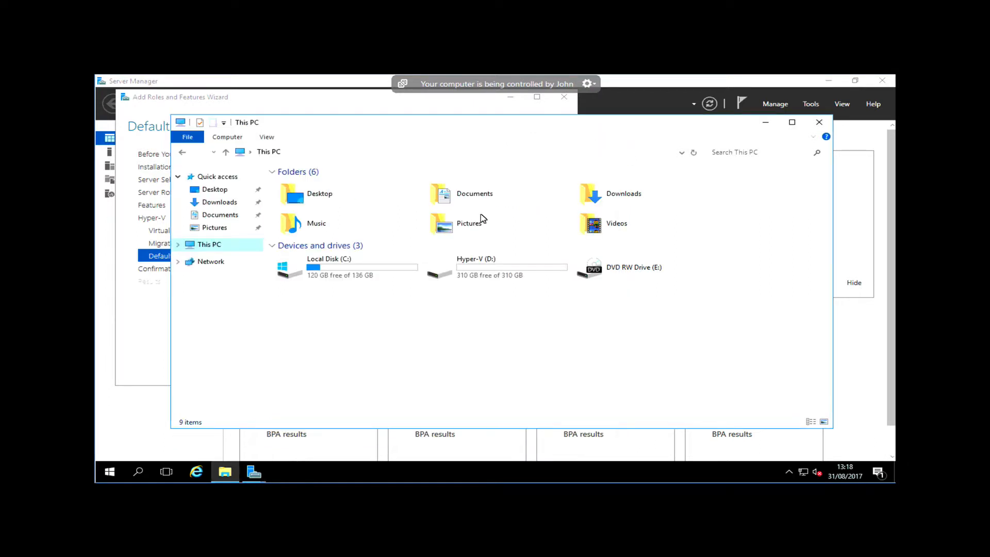
click(819, 122)
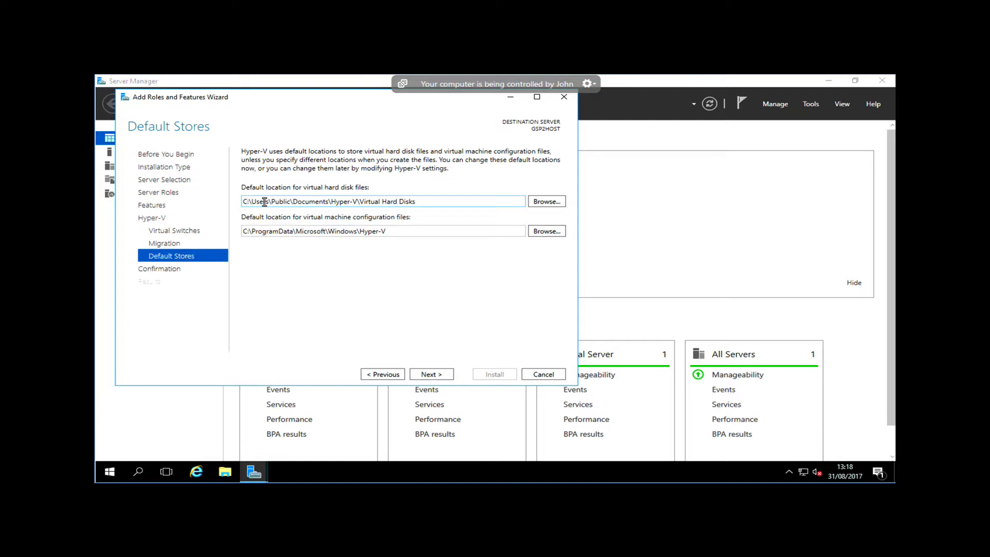
Set the default location for virtual hard disk files to D:\Hyper-V\Virtual Hard Disks
triple_click(329, 206)
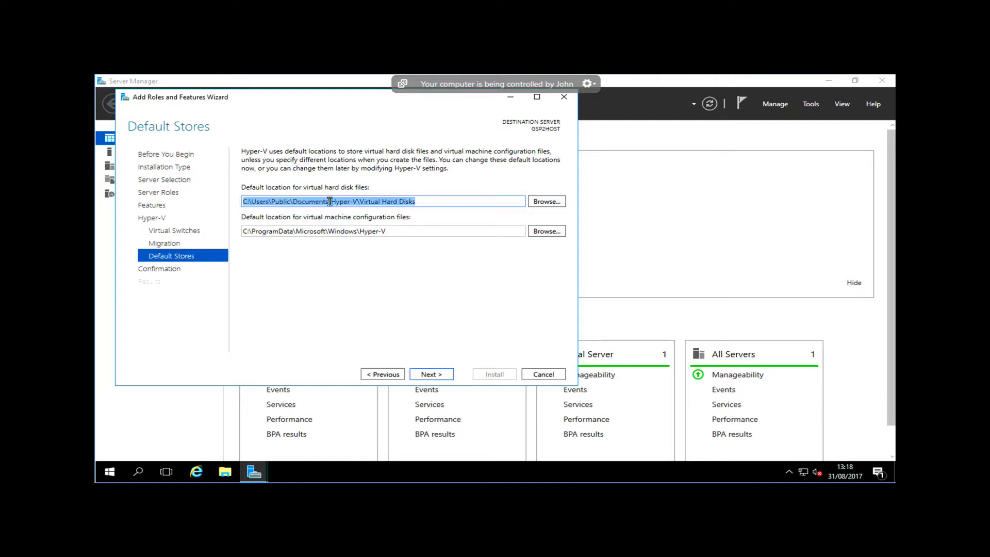
drag(327, 202, 179, 197)
text(D)
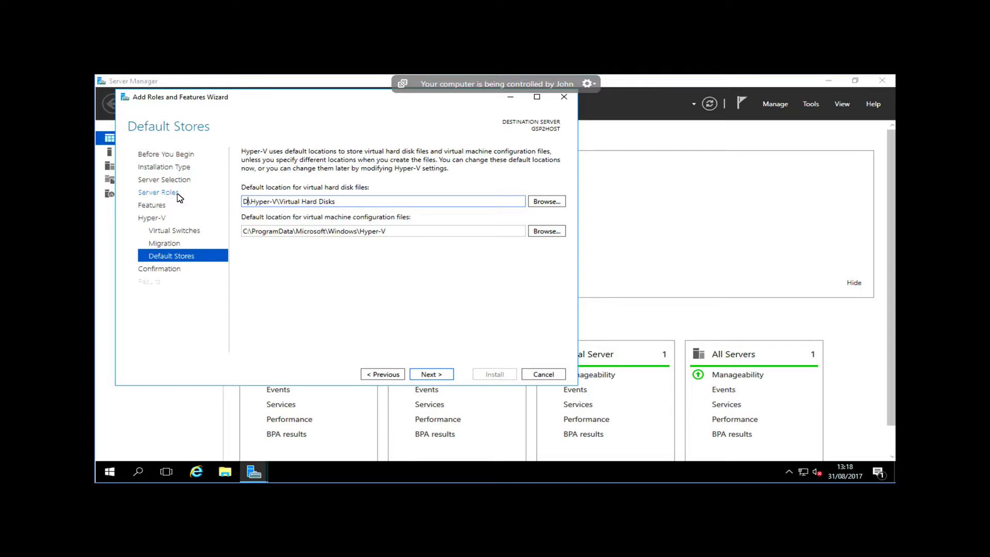
text(:)
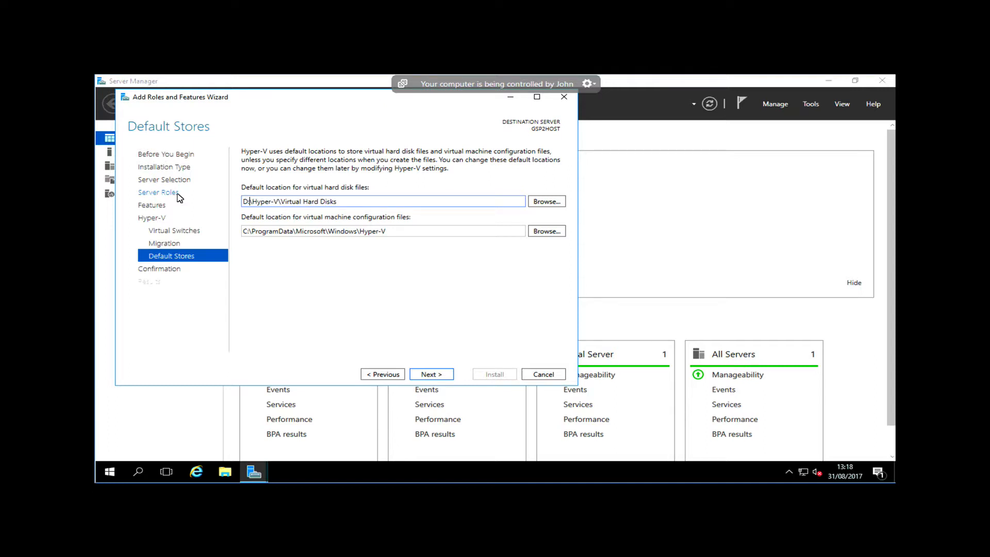
Set the default location for virtual machine configuration files to D:\Hyper-V and proceed to the confirmation page
triple_click(360, 232)
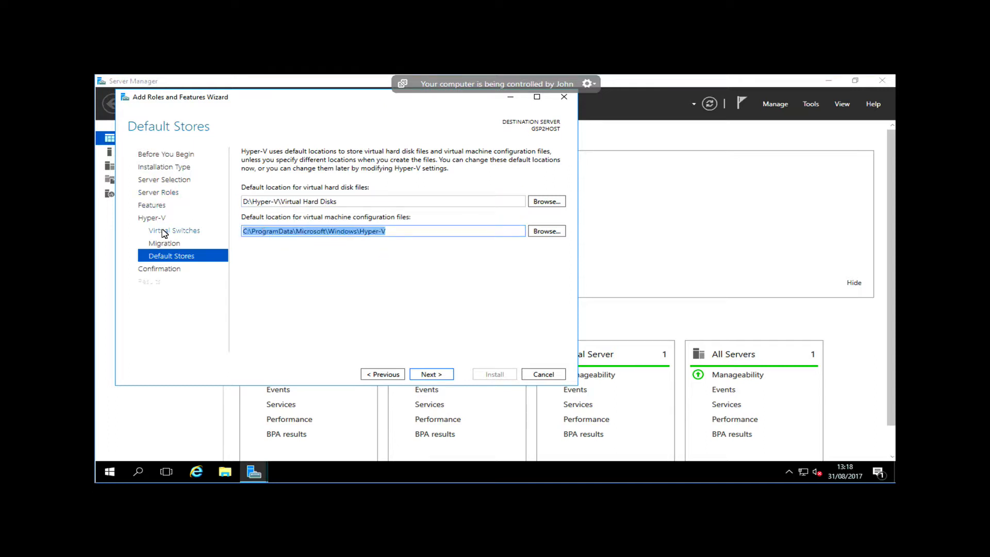
click(360, 231)
drag(359, 231, 186, 232)
text(D)
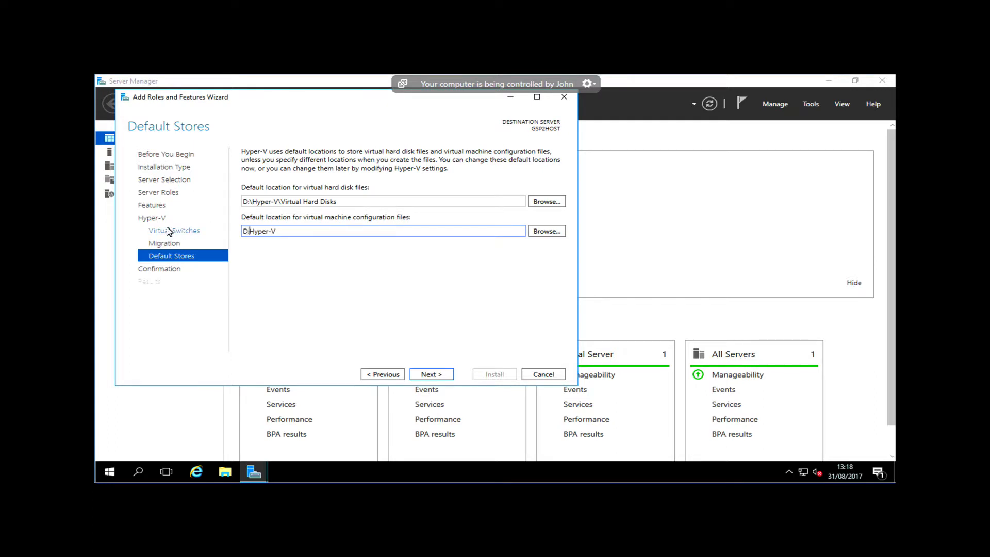
text(:\)
click(435, 375)
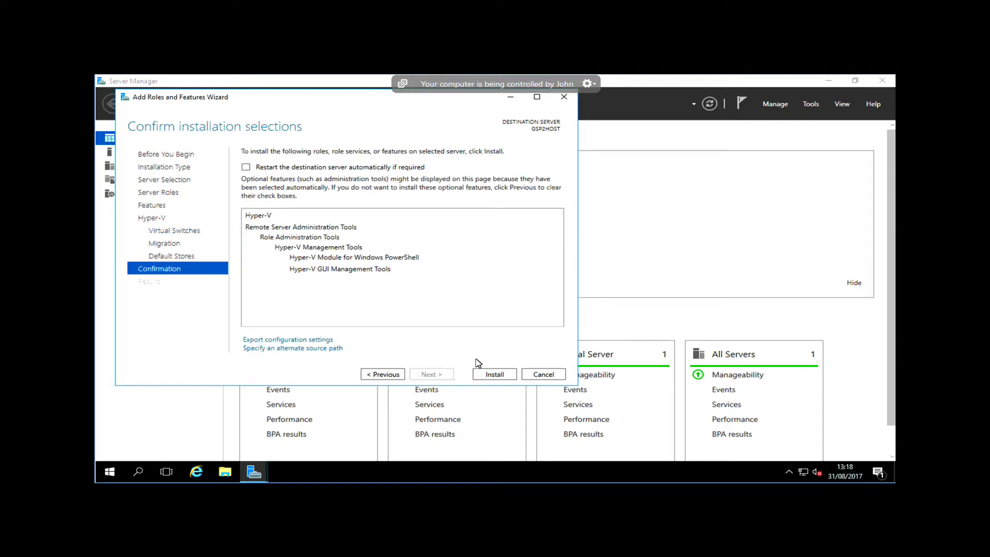
Allow the destination server to restart automatically if required and start the Hyper-V installation
click(395, 168)
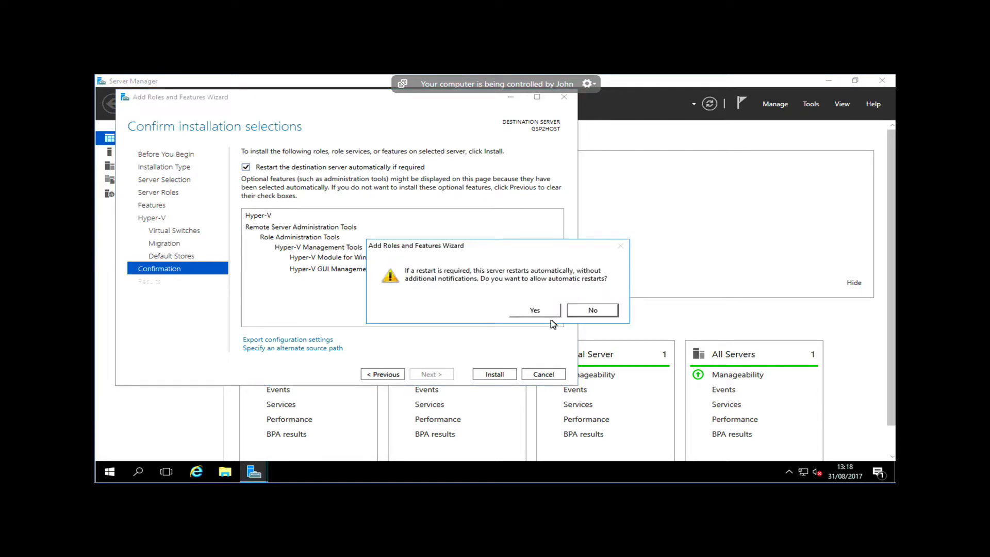
click(536, 310)
click(500, 376)
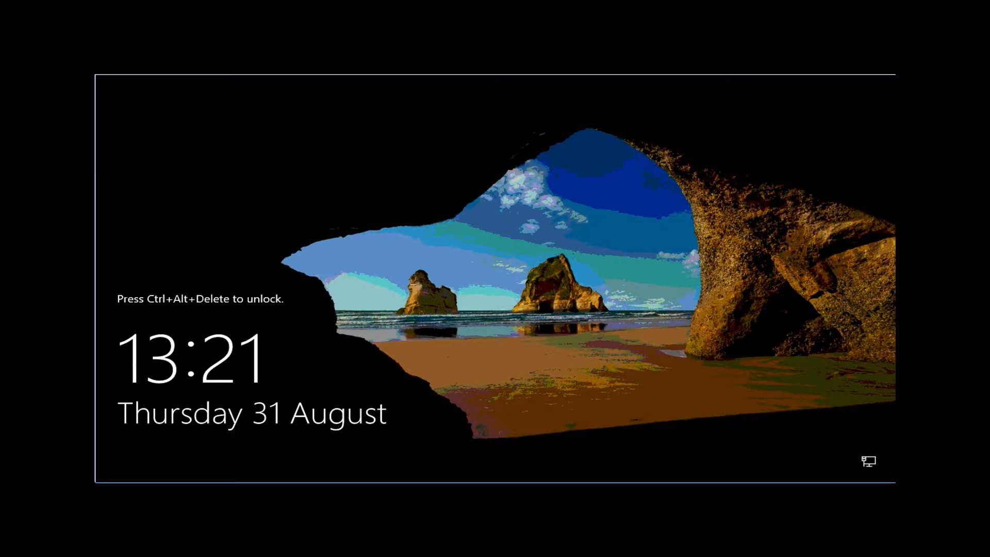
Unlock the server after its restart and pin Hyper-V Manager from Windows Administrative Tools to the taskbar
click(259, 58)
click(321, 80)
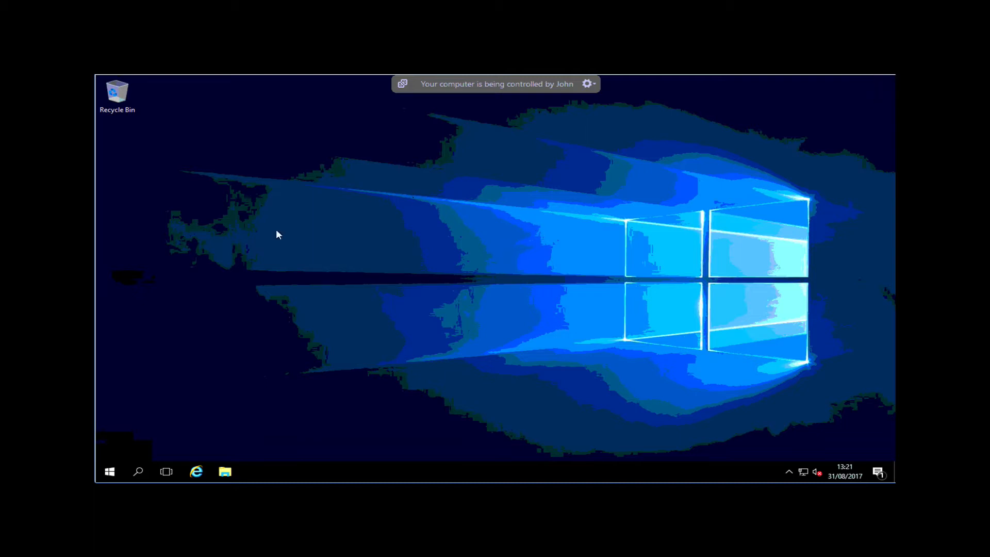
click(109, 472)
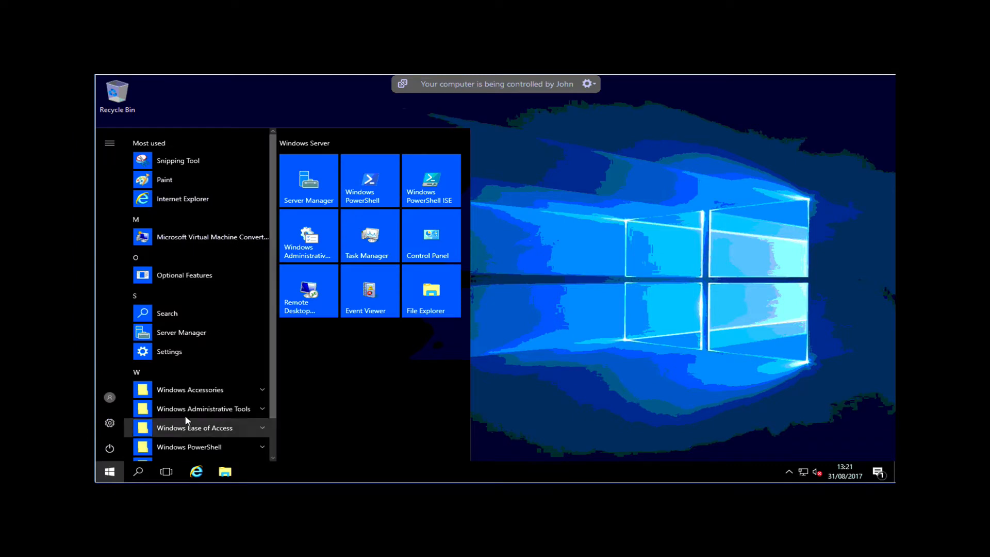
click(219, 414)
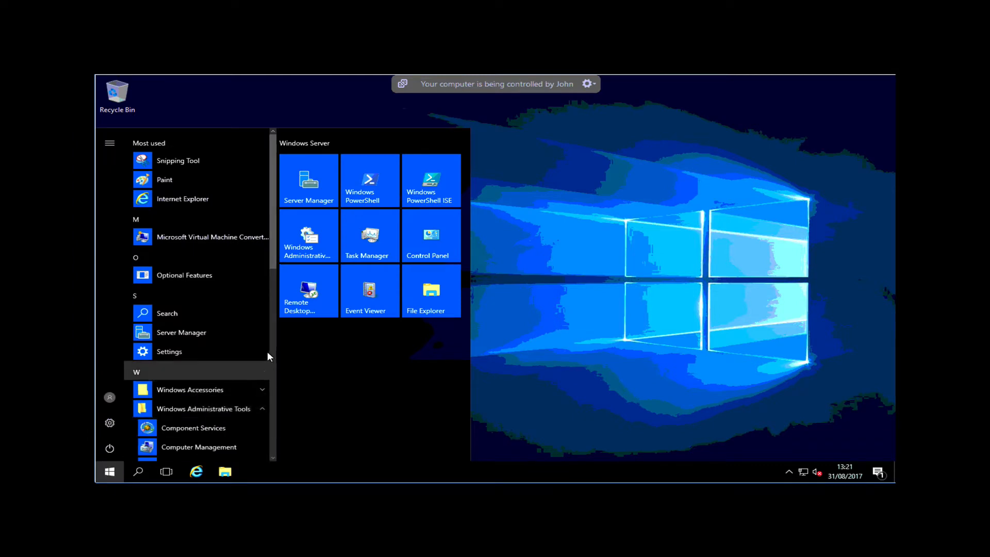
scroll(273, 351, down, 5)
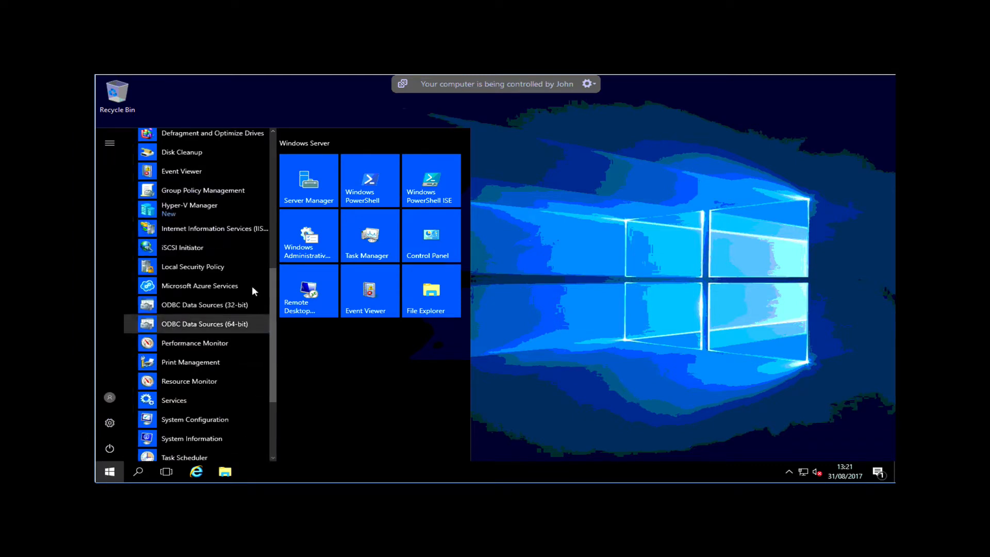
right_click(177, 209)
mouse_move(234, 238)
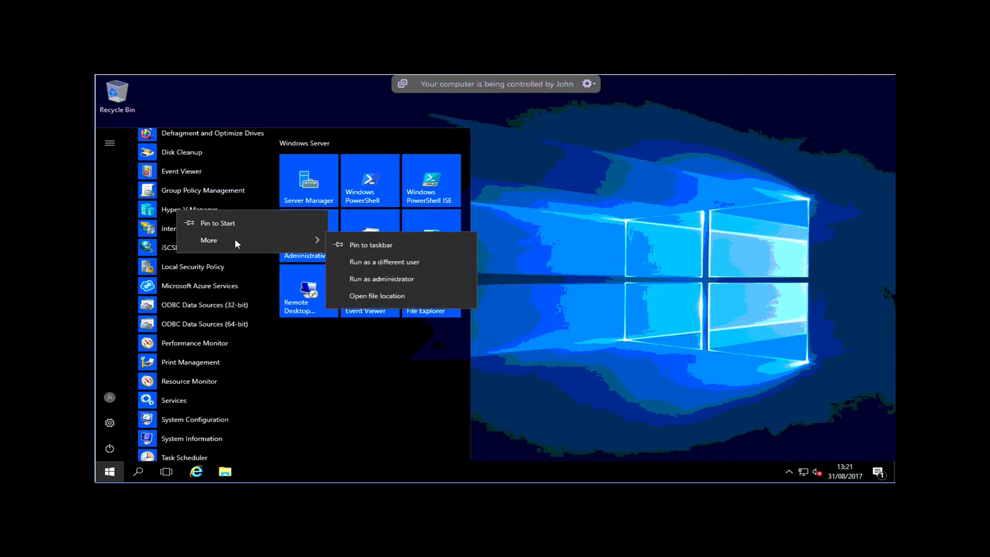
click(344, 244)
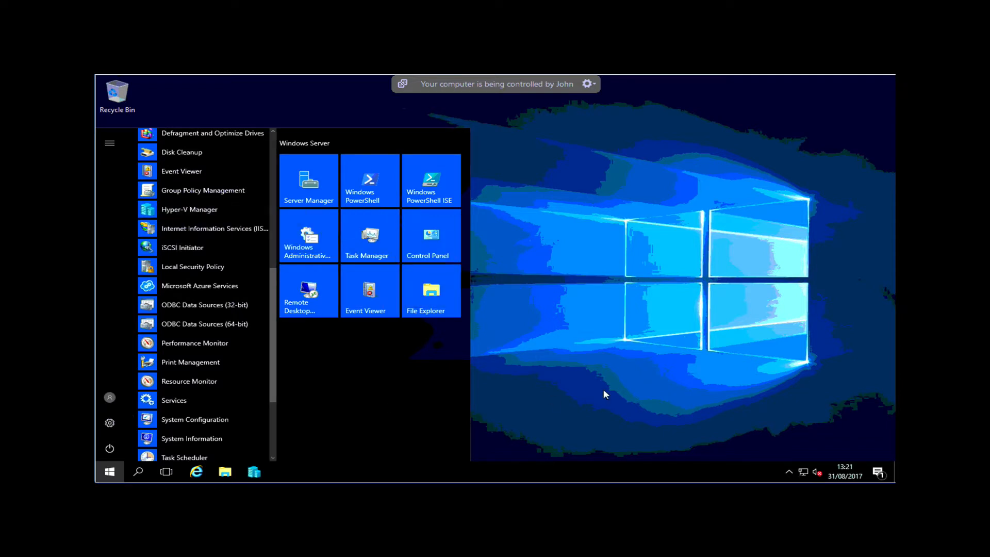
Open Hyper-V Manager and select the GSP2HOST server
click(634, 382)
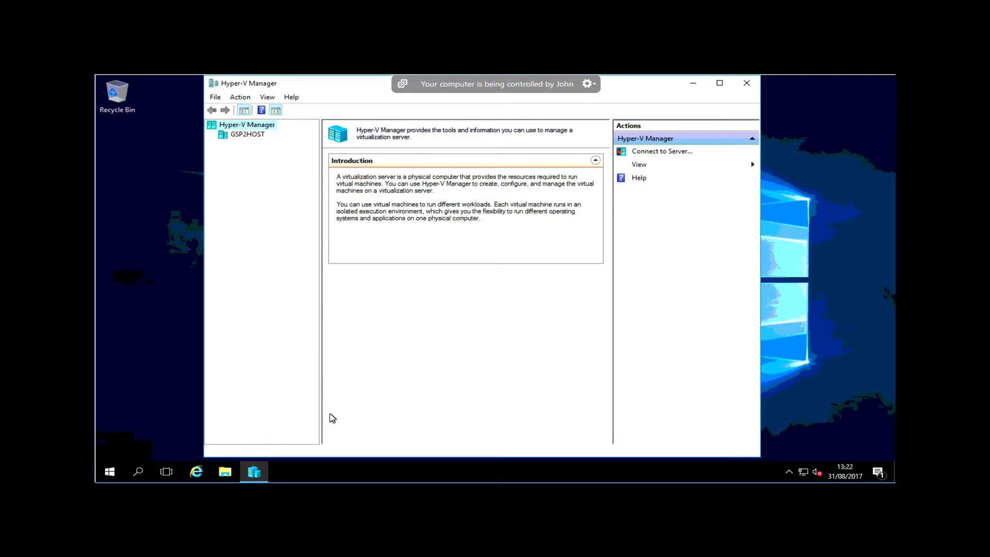
click(251, 136)
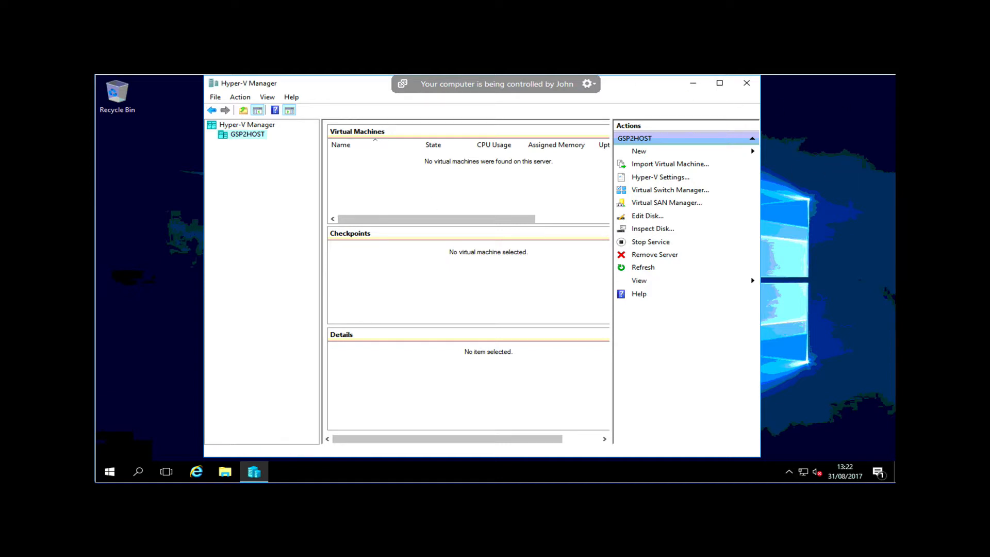
click(591, 68)
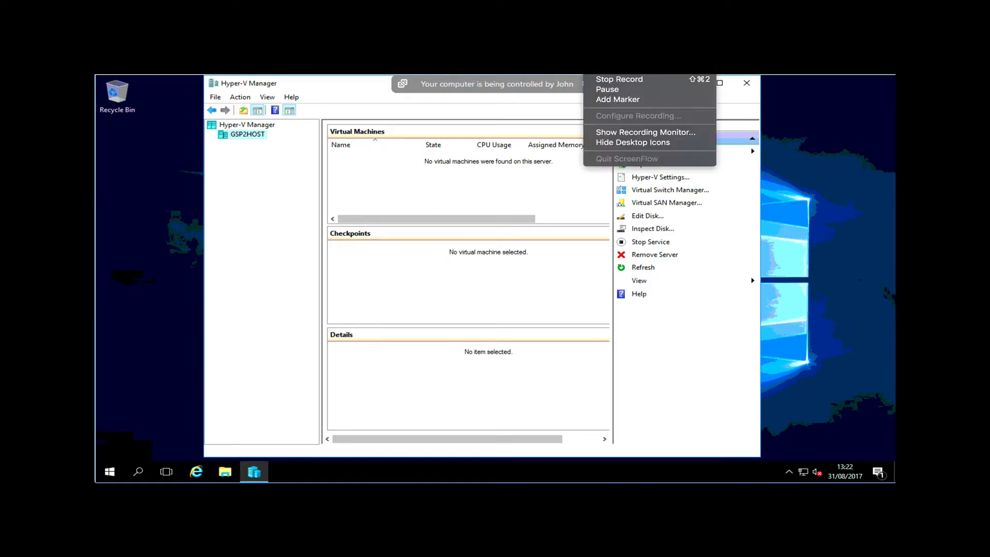
click(603, 81)
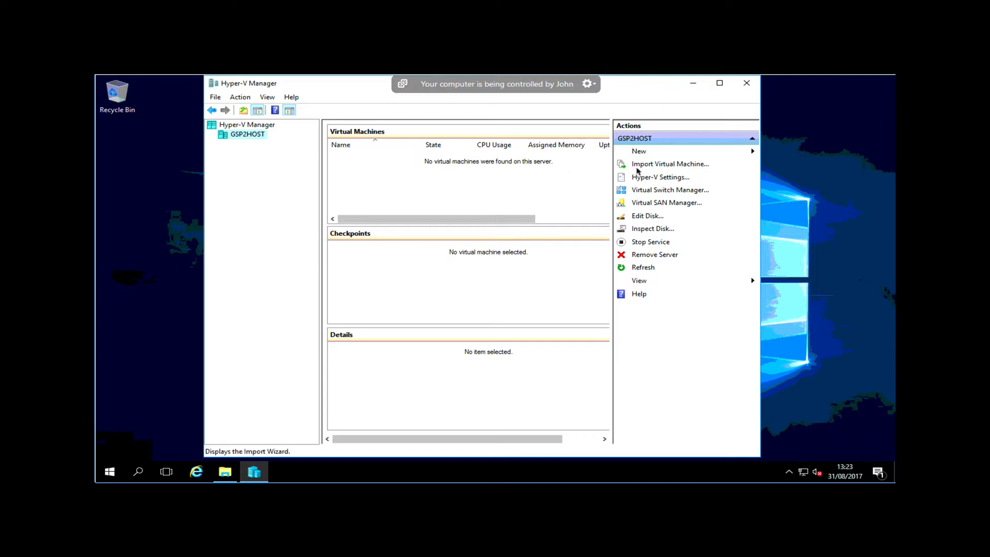
Start creating a new virtual machine named GSP2SERVER, stored in the default location
click(651, 151)
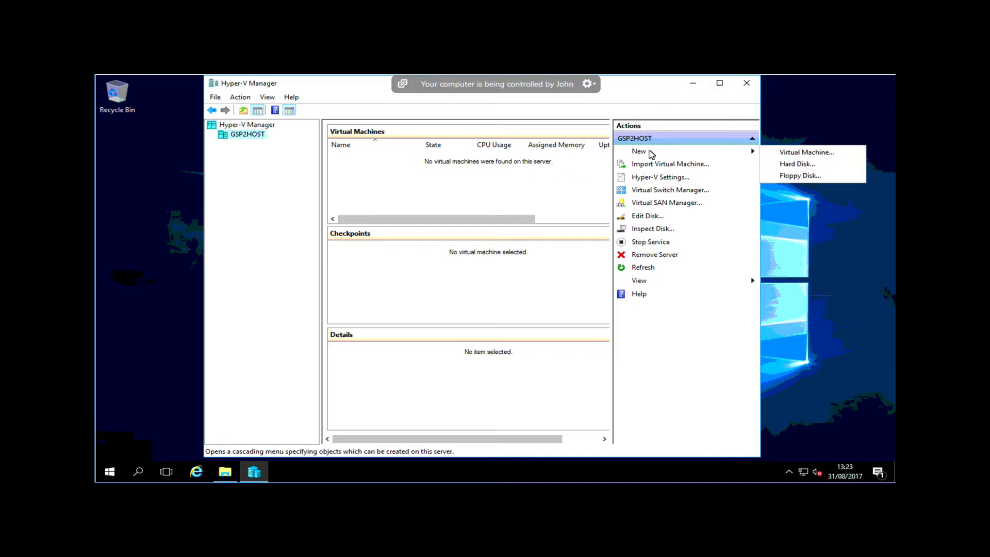
click(801, 152)
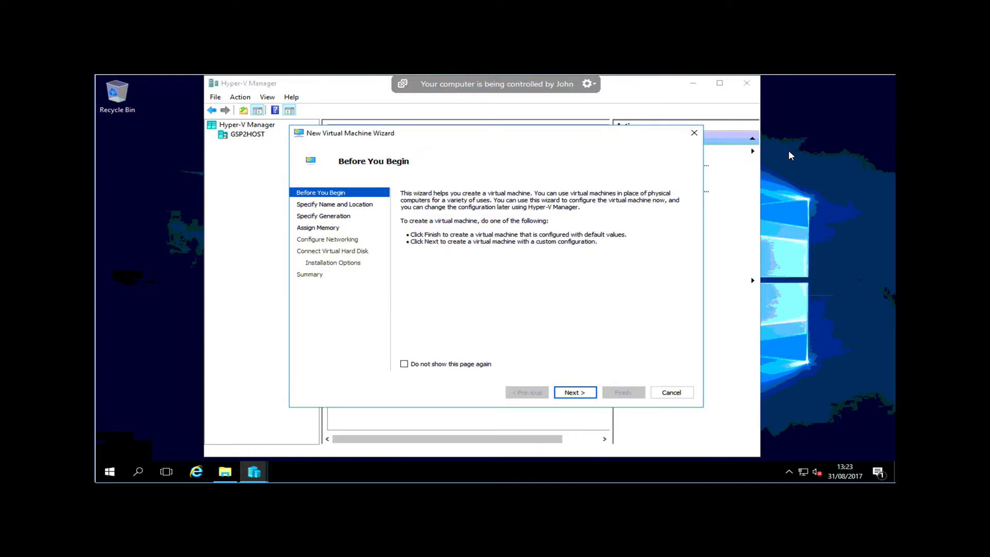
click(583, 393)
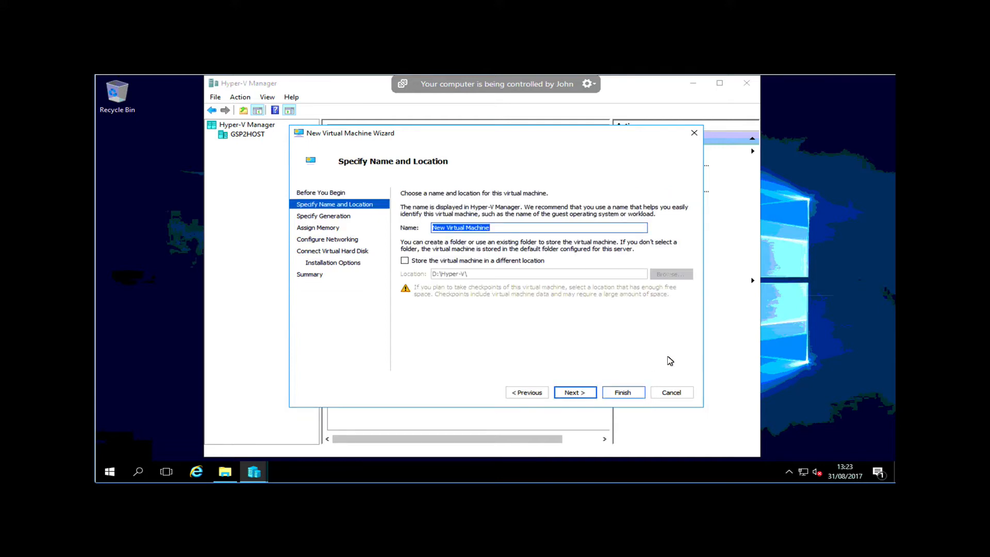
text(GS)
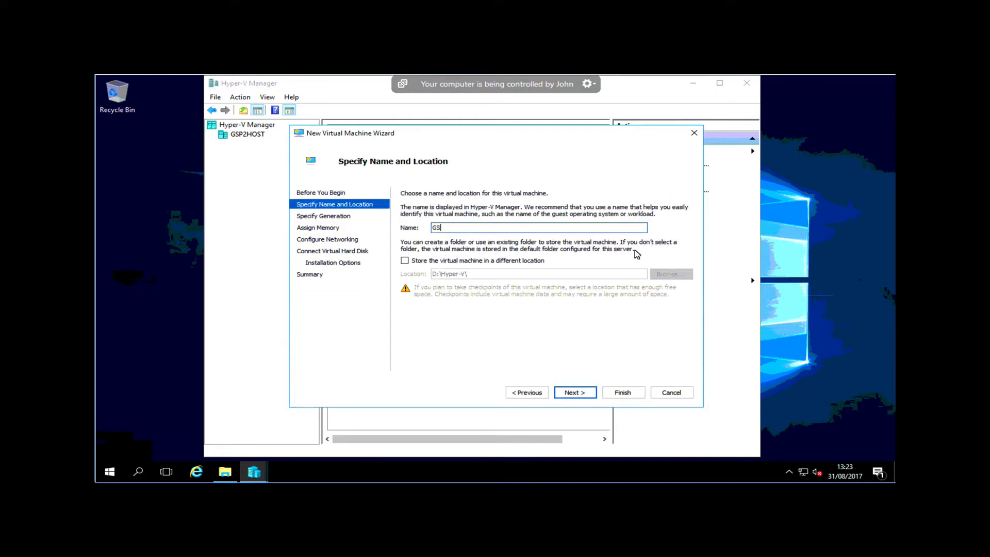
text(P2SERVER)
click(575, 393)
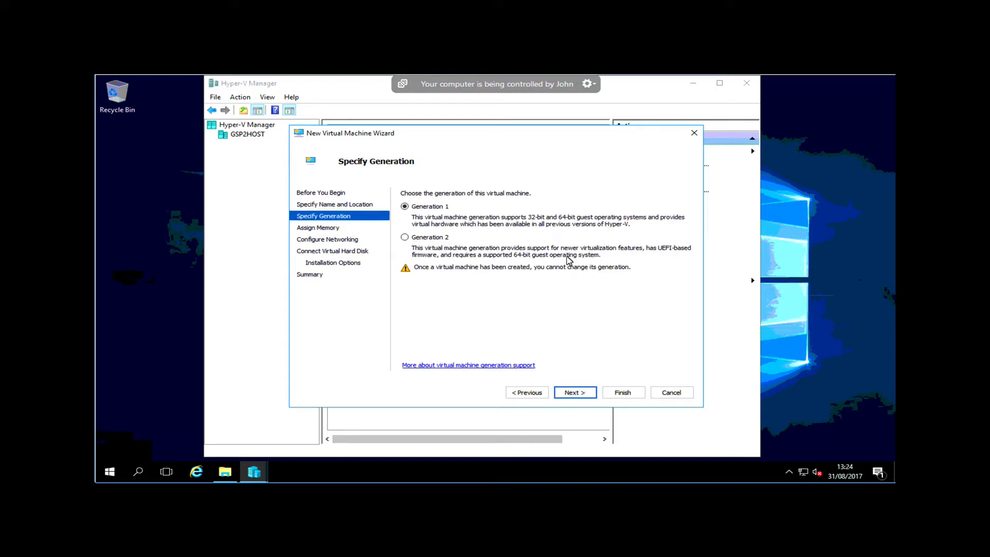
Make the new virtual machine Generation 2 and give it 4096 MB of startup memory
click(442, 238)
click(588, 392)
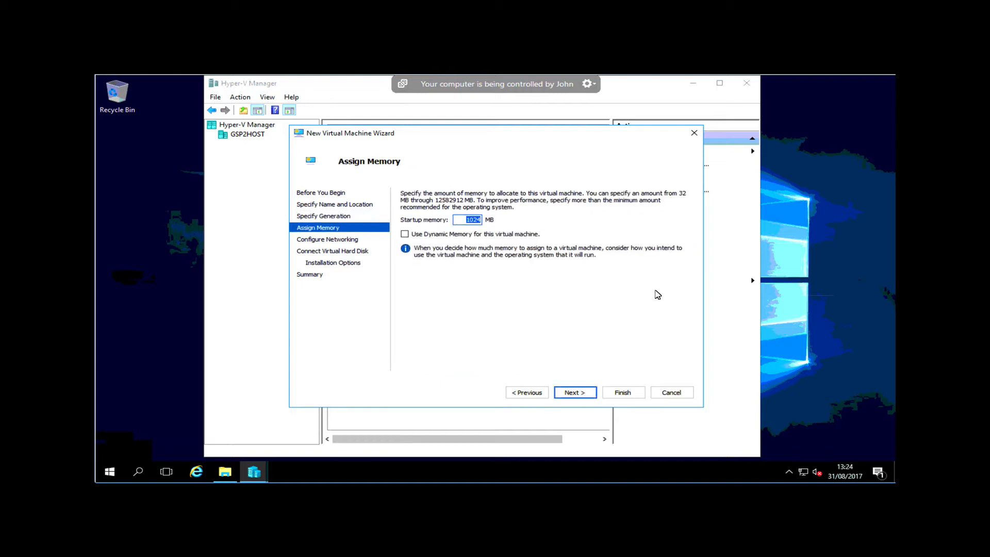
text(4096)
click(575, 394)
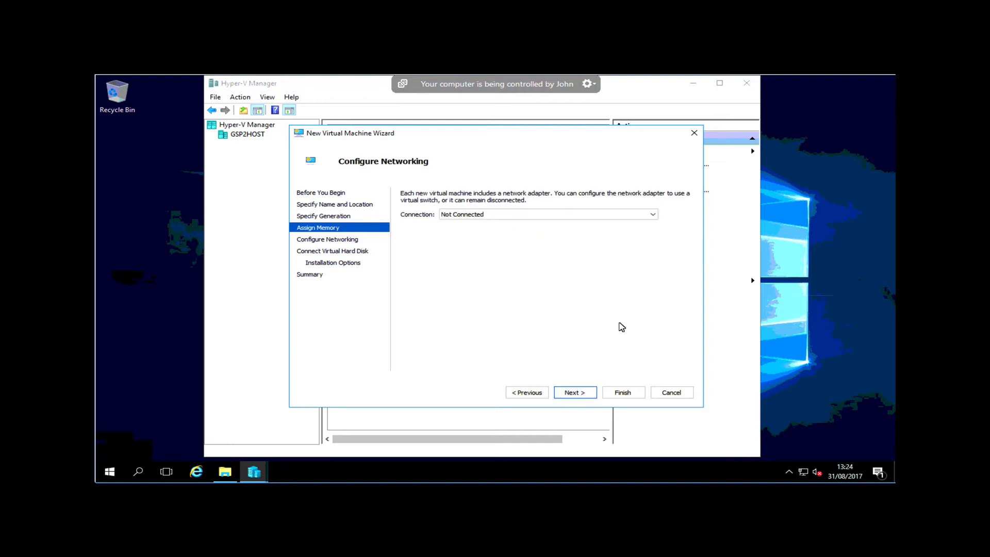
Connect the virtual machine to Realtek PCIe GBE Family Controller #2 - Virtual Switch and accept the default 127 GB new virtual hard disk
click(505, 216)
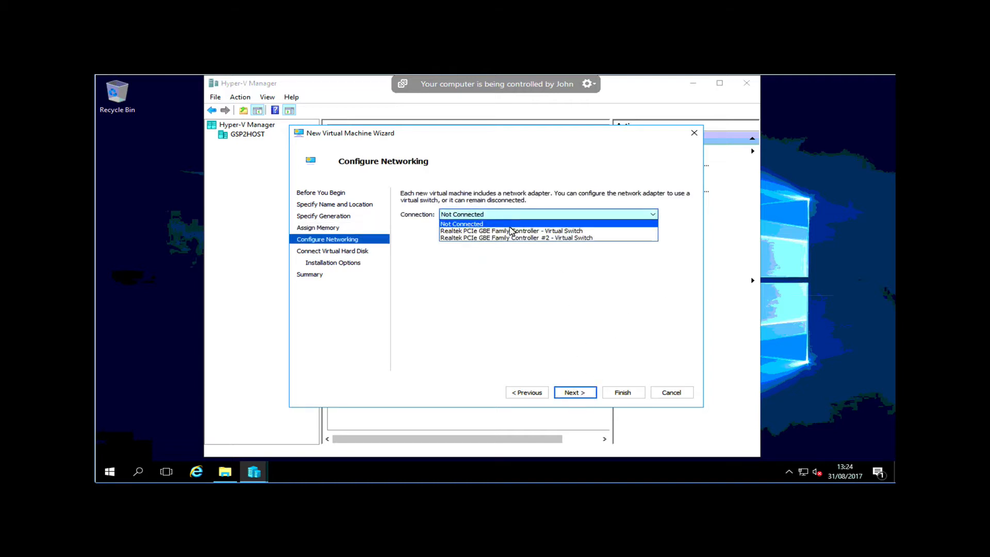
click(571, 238)
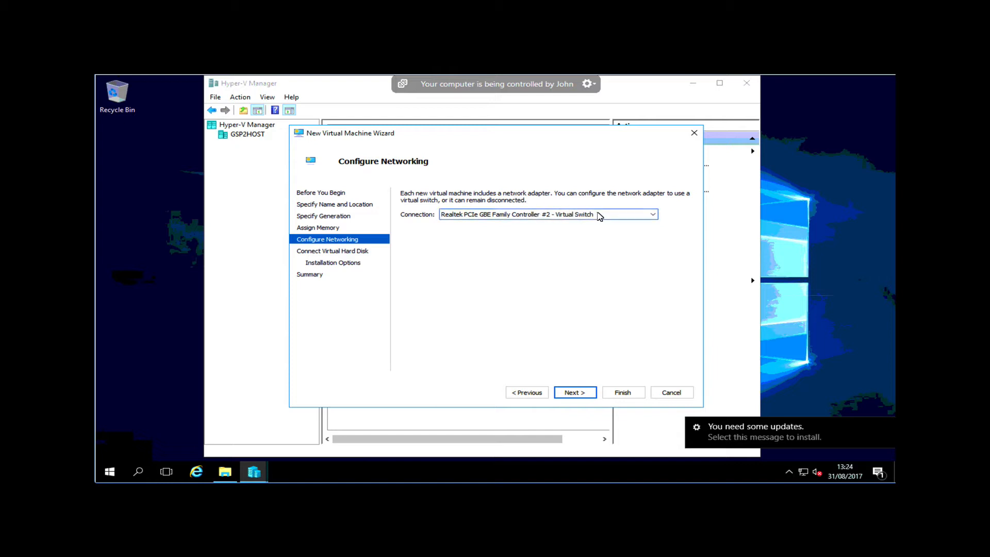
click(586, 394)
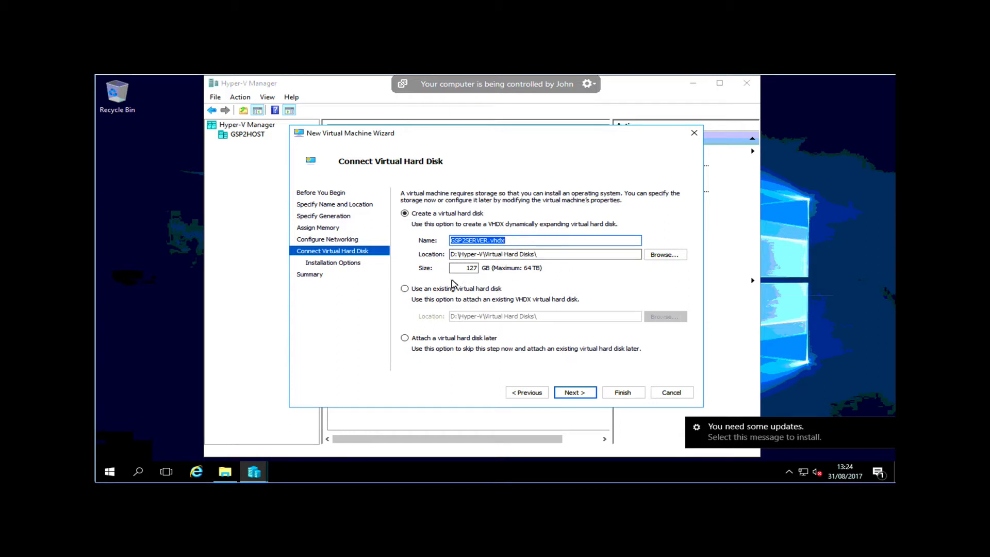
click(581, 392)
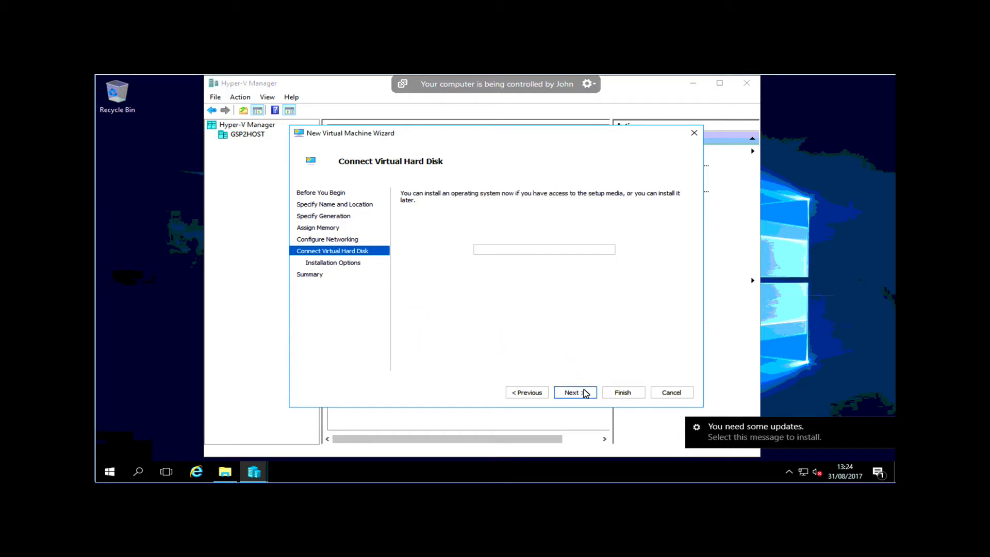
Choose the 14393.0.161119-1705 ISO on WIN2016ESS (F:) as the bootable image for the operating system and finish creating the virtual machine
click(482, 228)
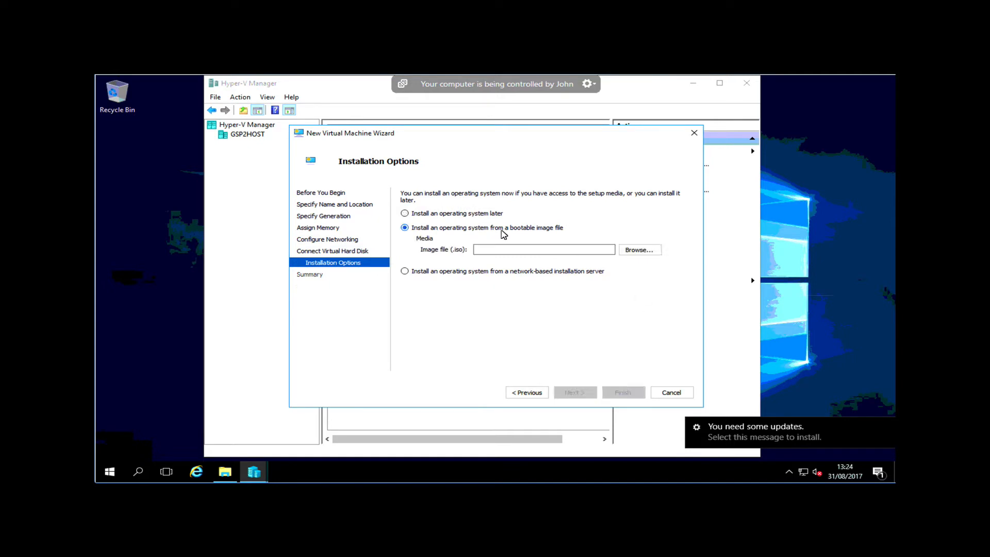
click(638, 251)
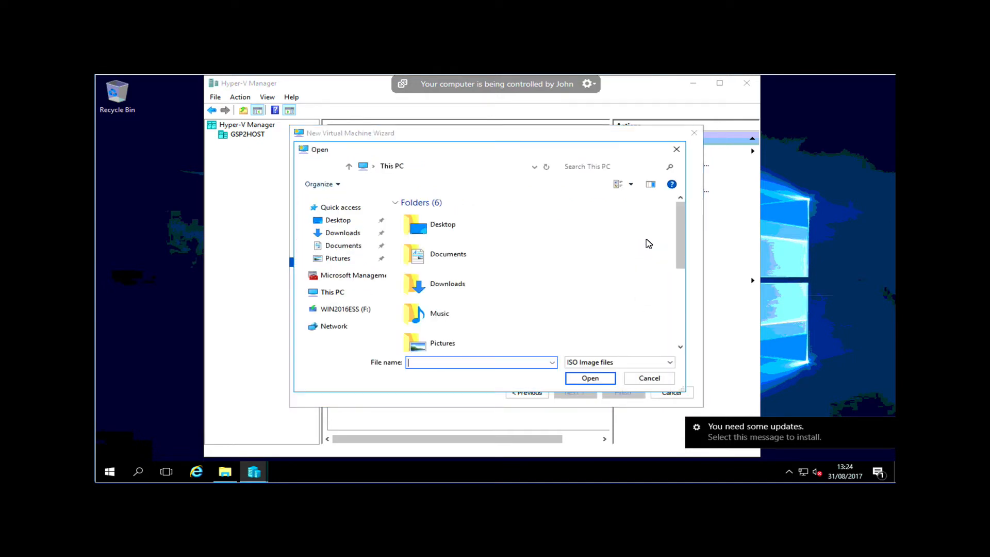
click(344, 311)
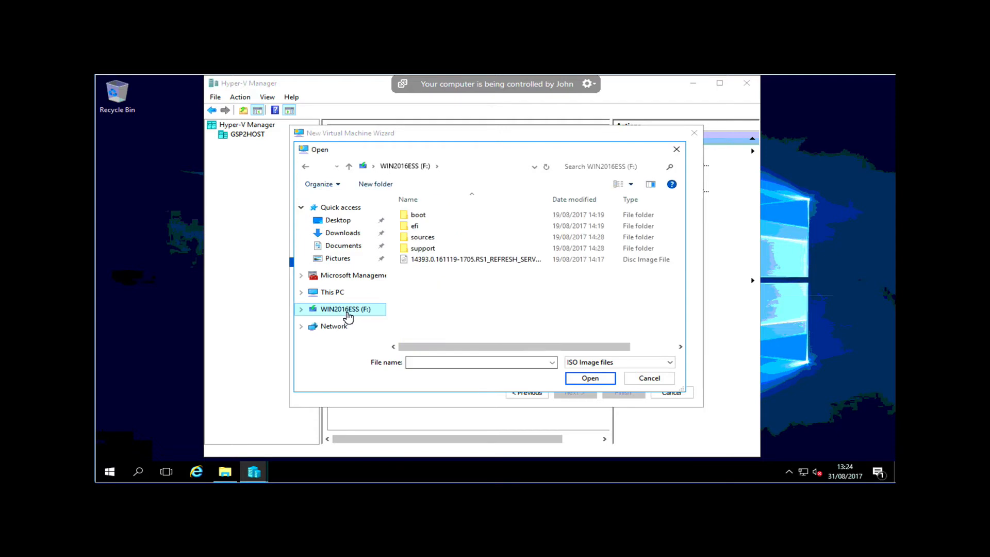
click(454, 260)
click(587, 378)
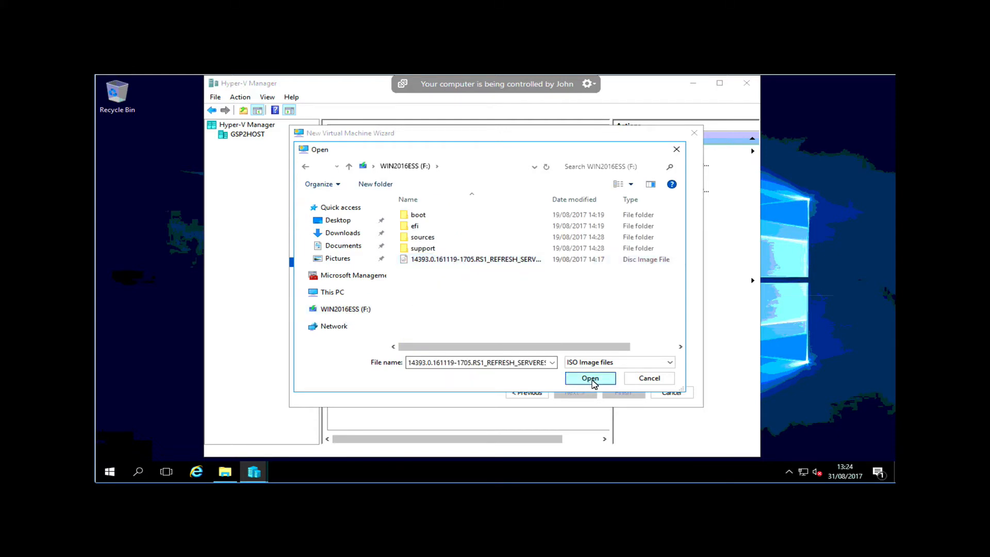
click(578, 394)
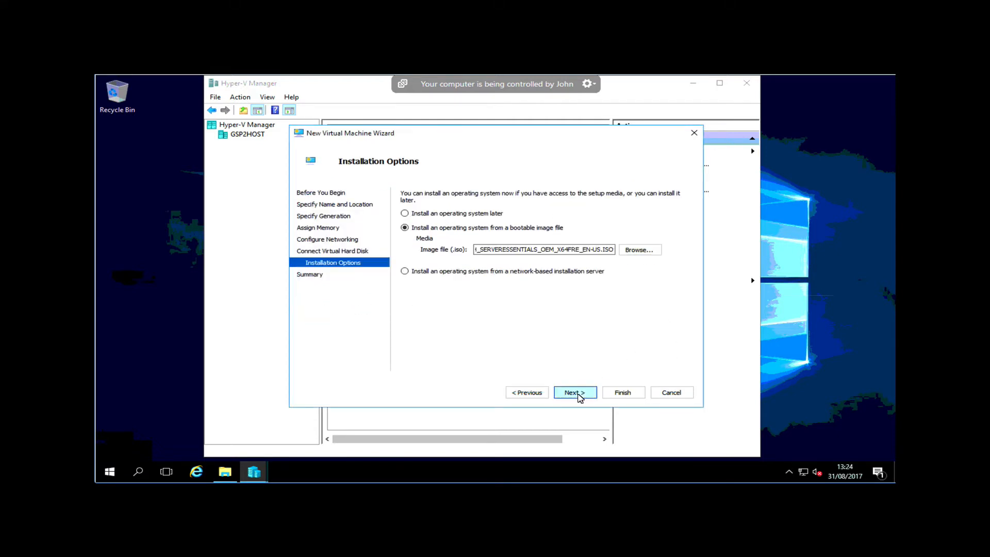
click(622, 393)
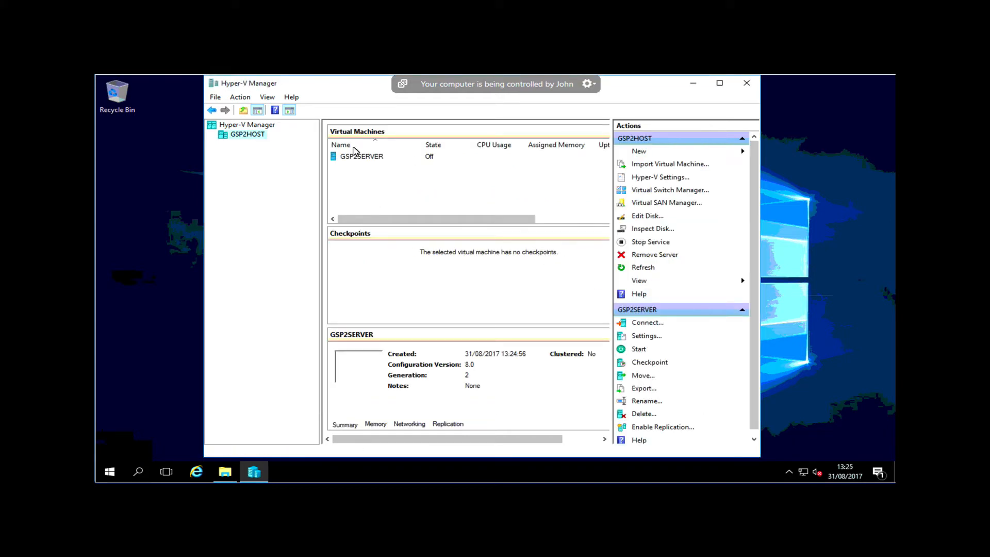
Increase the number of virtual processors assigned to the GSP2SERVER virtual machine and save its settings, keeping the firmware boot order as it is
right_click(351, 158)
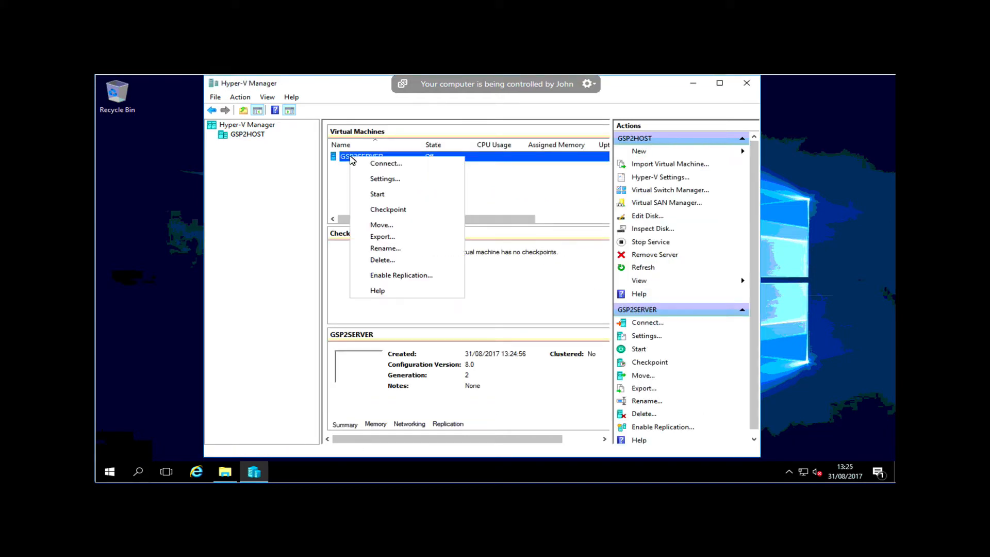
click(405, 184)
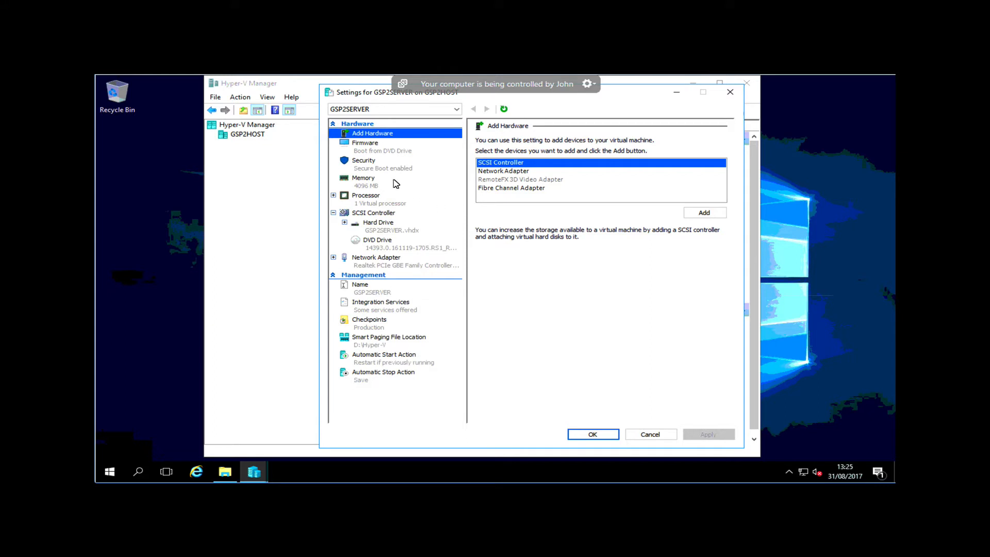
click(395, 150)
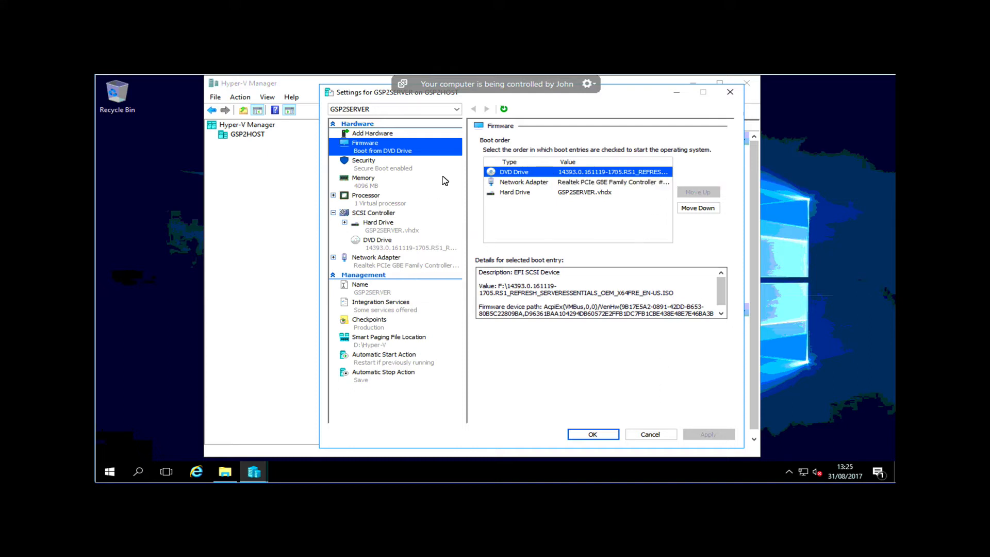
click(391, 206)
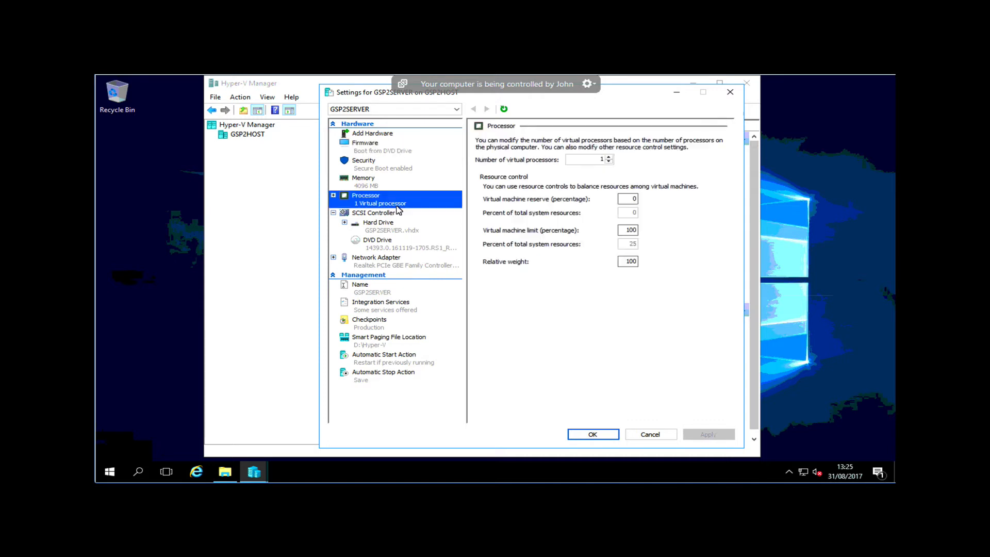
click(609, 158)
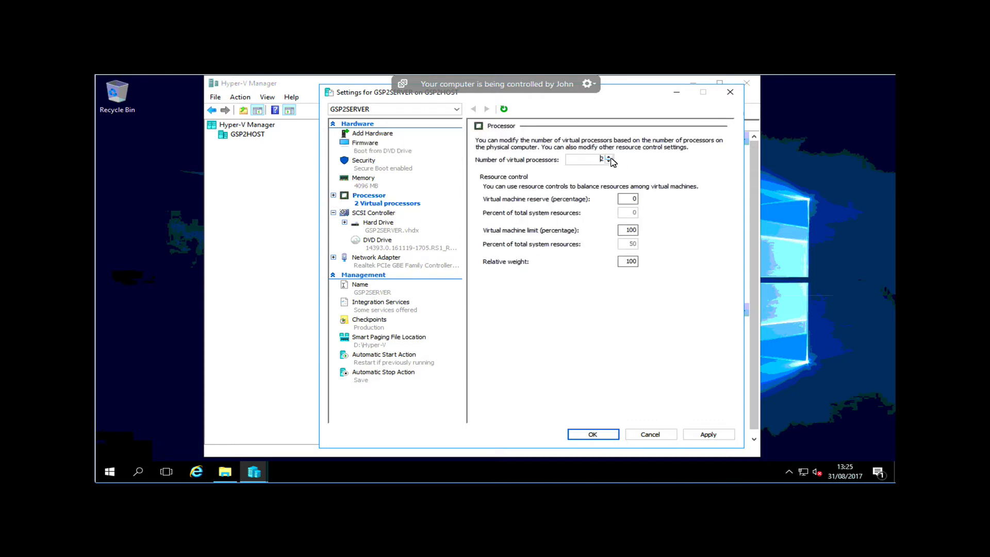
click(609, 157)
click(609, 157)
click(602, 434)
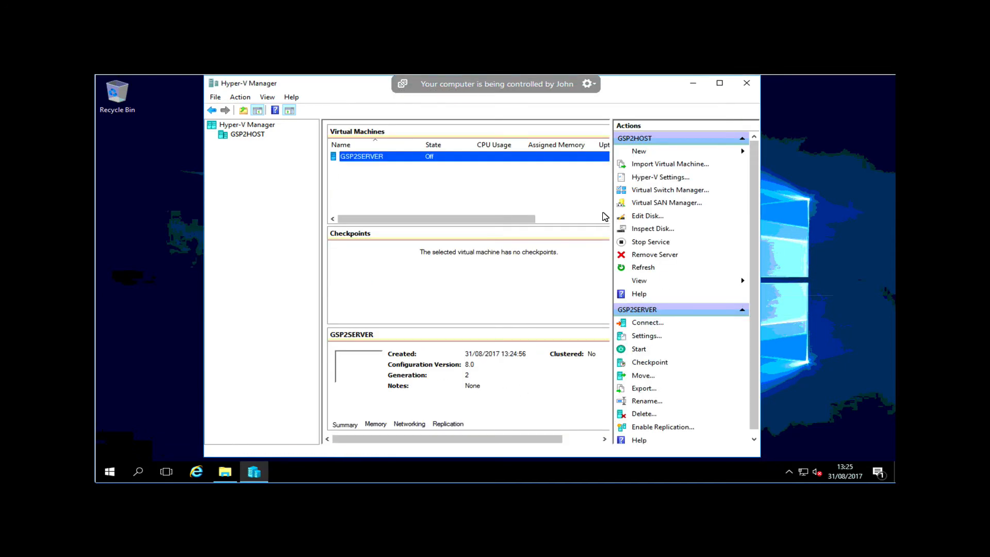
Connect to the GSP2SERVER virtual machine, start it and boot it from the attached installation image
right_click(418, 161)
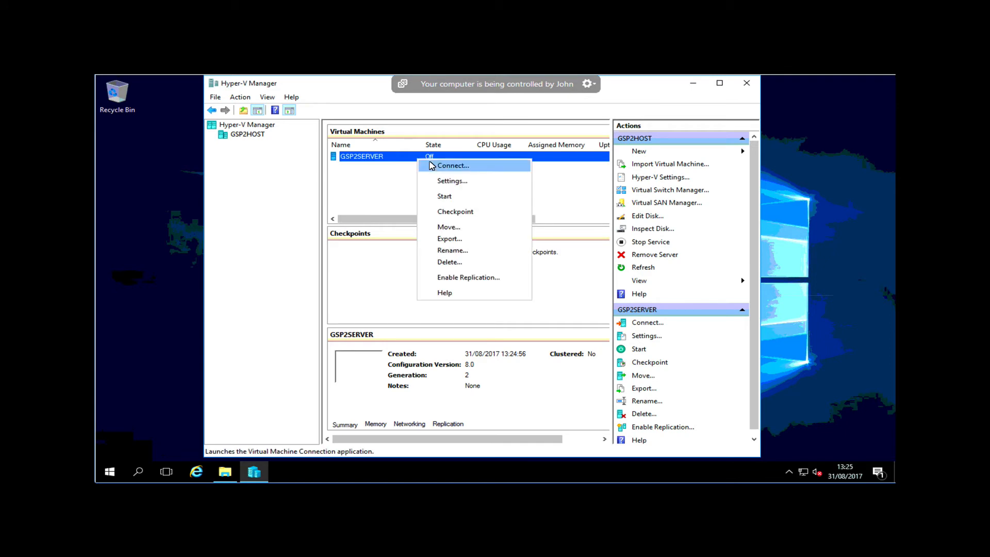
click(435, 165)
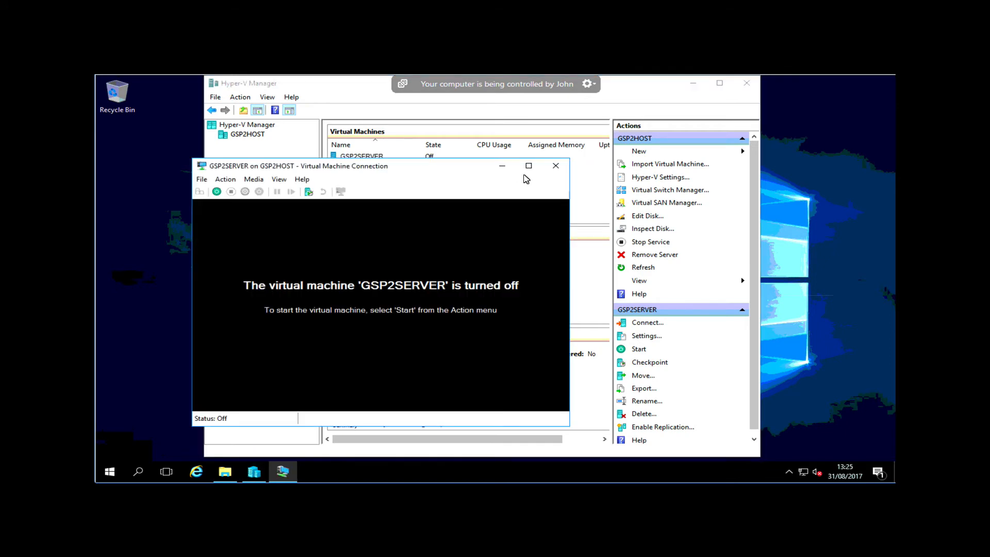
click(216, 191)
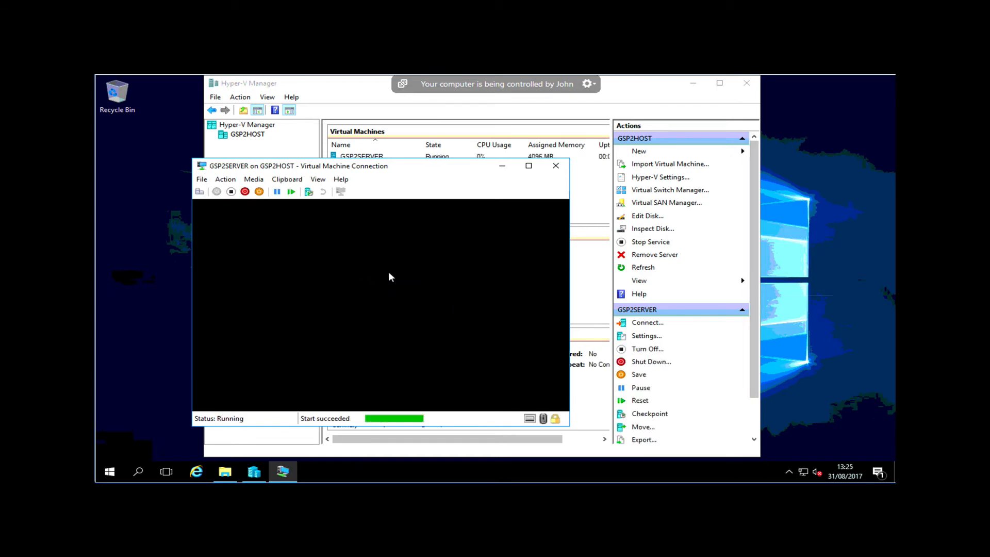
key(Return)
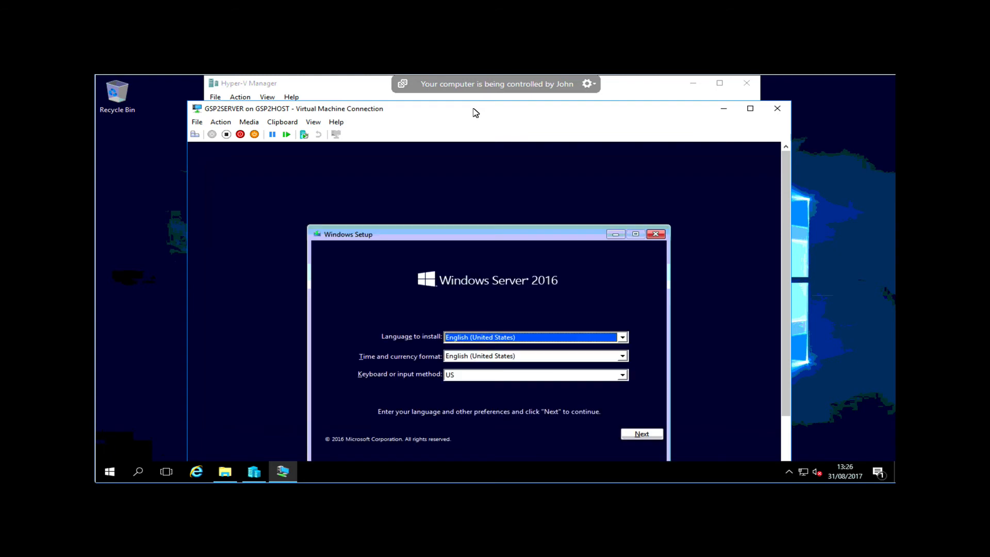
Keep English (United States) as the setup language, set the time and currency format to English (United Kingdom), and continue
drag(473, 110, 471, 92)
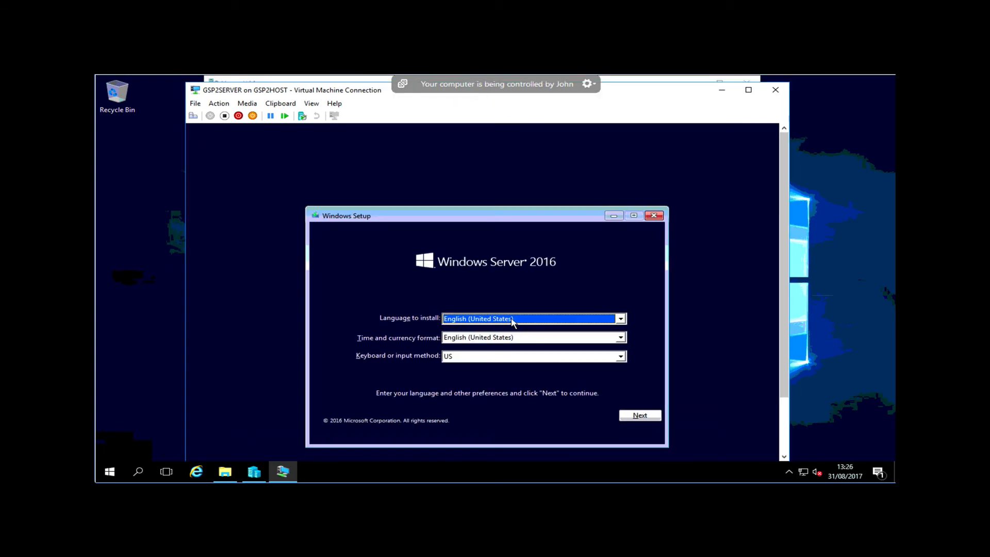
click(511, 318)
click(512, 320)
click(532, 338)
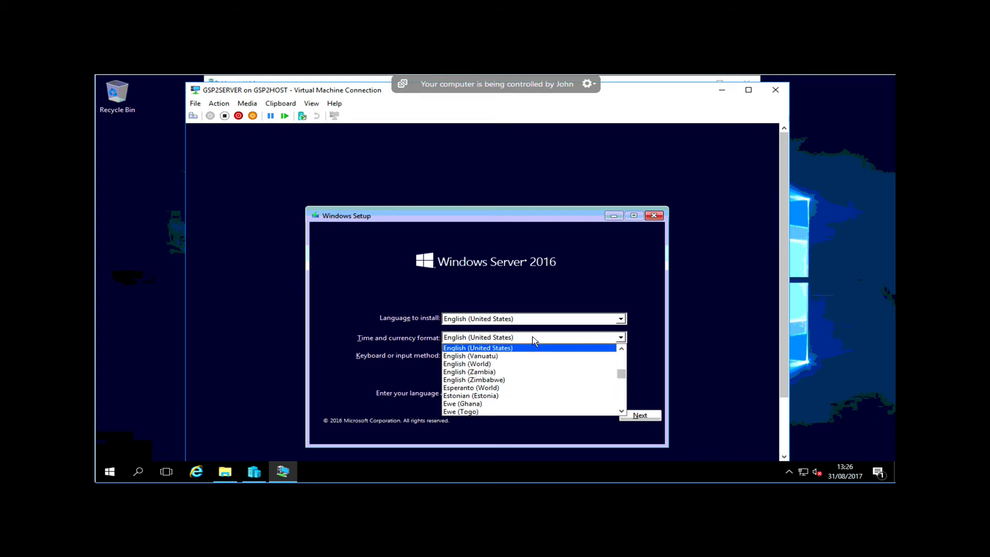
click(623, 350)
click(622, 350)
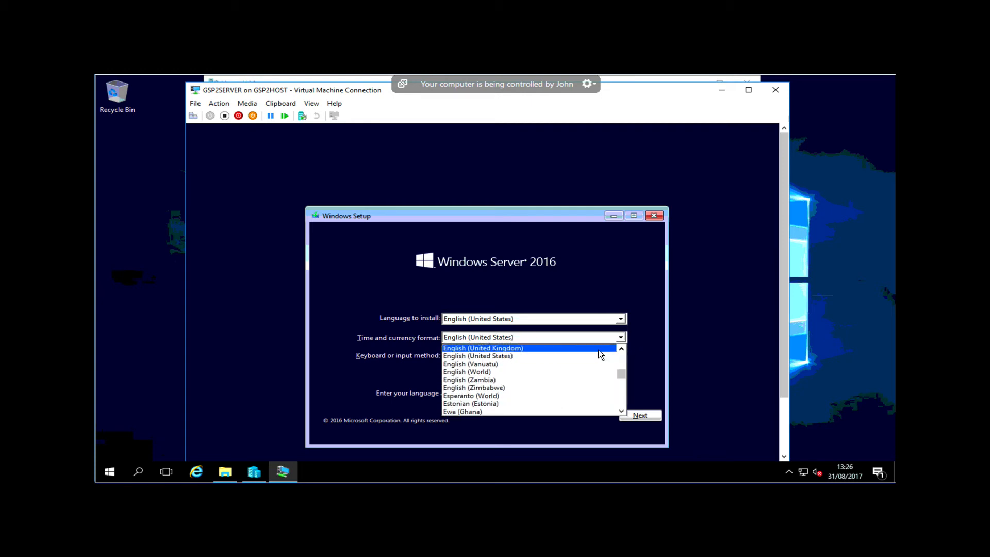
click(604, 351)
click(654, 417)
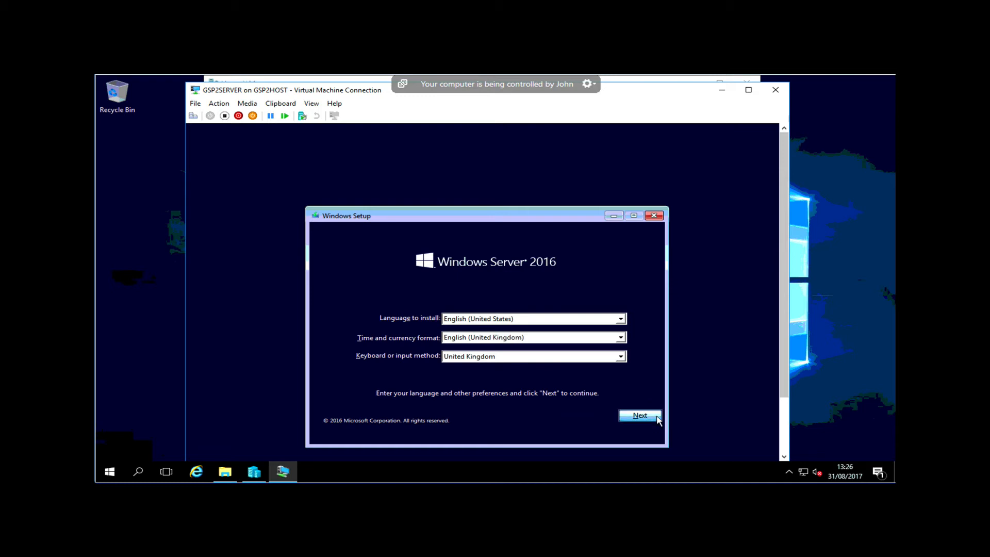
Begin the Windows Server 2016 installation without a product key and accept the license terms
click(500, 333)
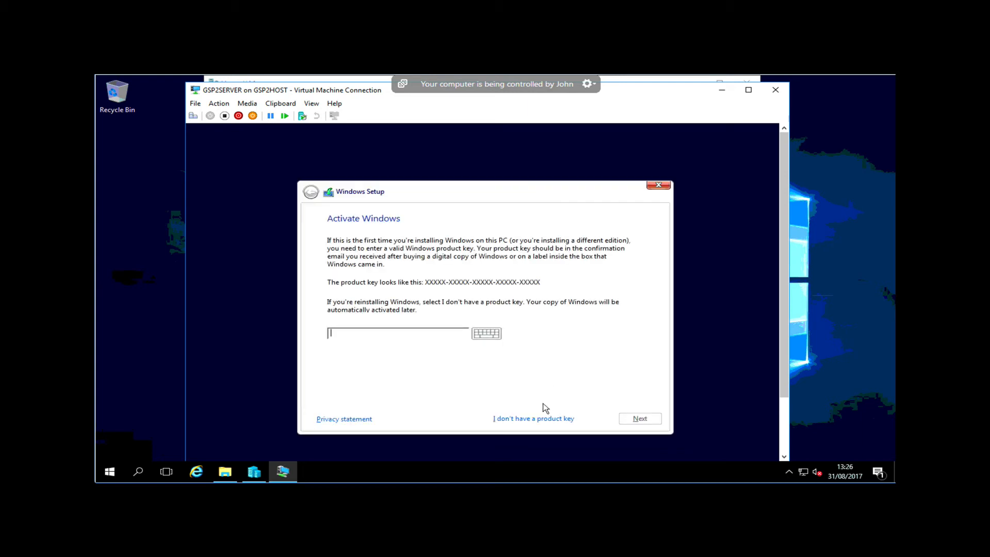
click(534, 419)
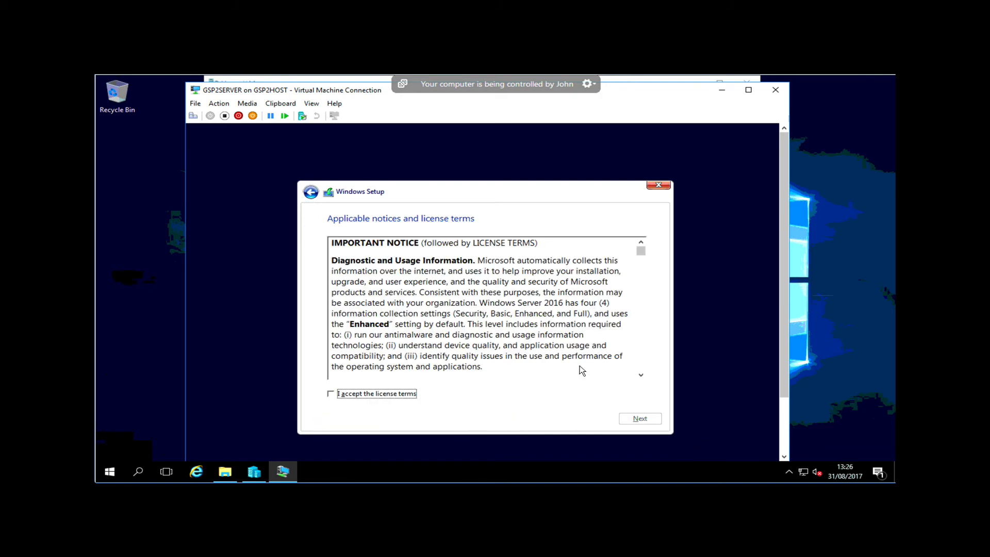
click(415, 396)
click(628, 419)
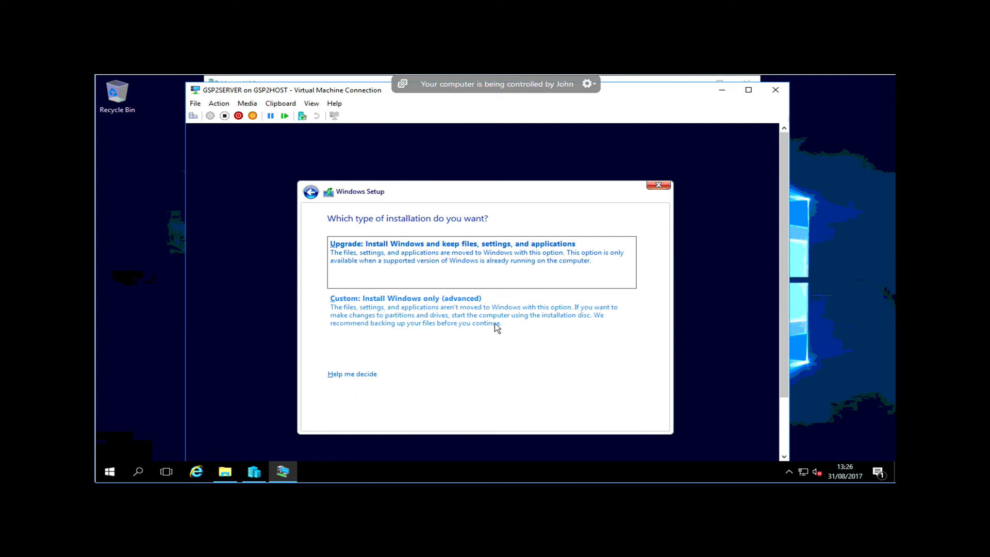
Choose the Custom: Install Windows only (advanced) installation and install to Drive 0 Unallocated Space
click(421, 316)
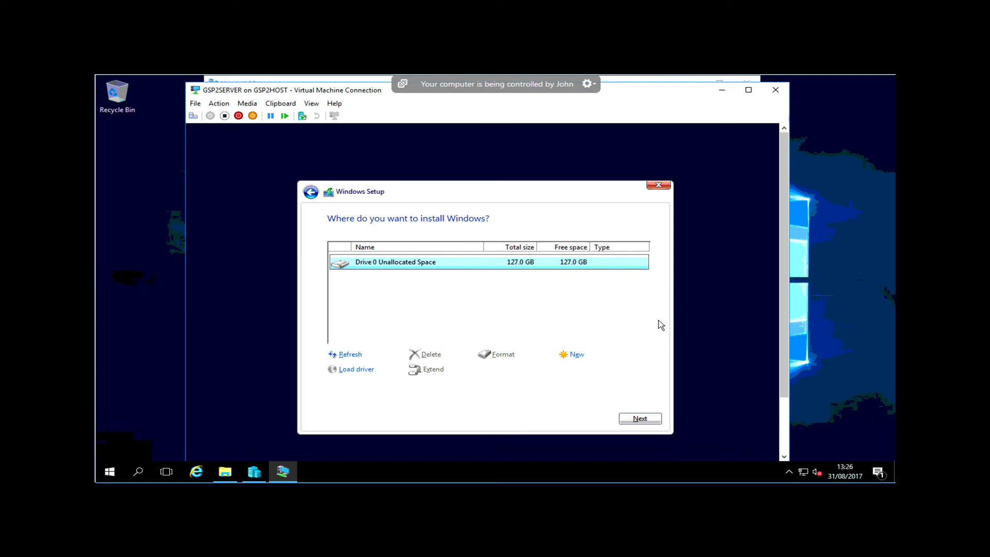
click(650, 420)
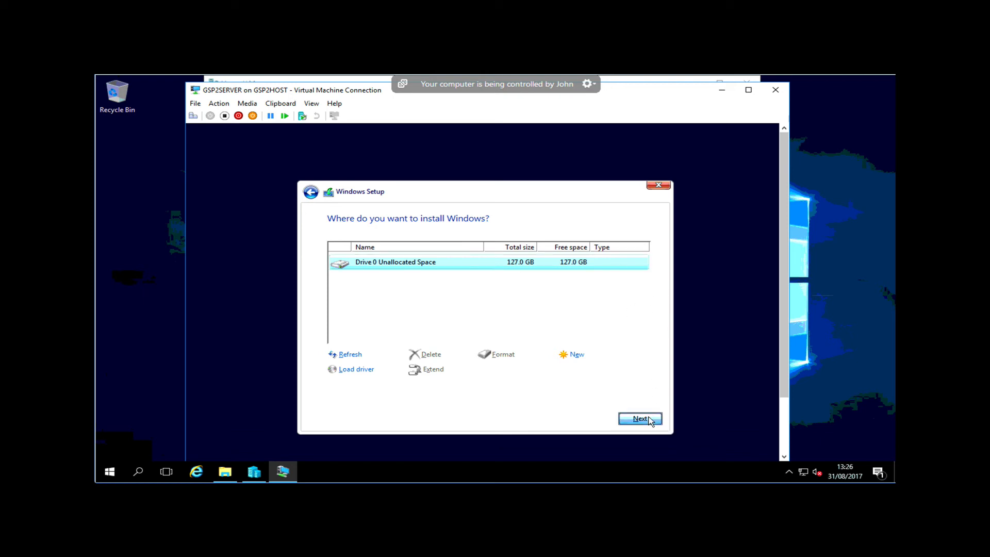